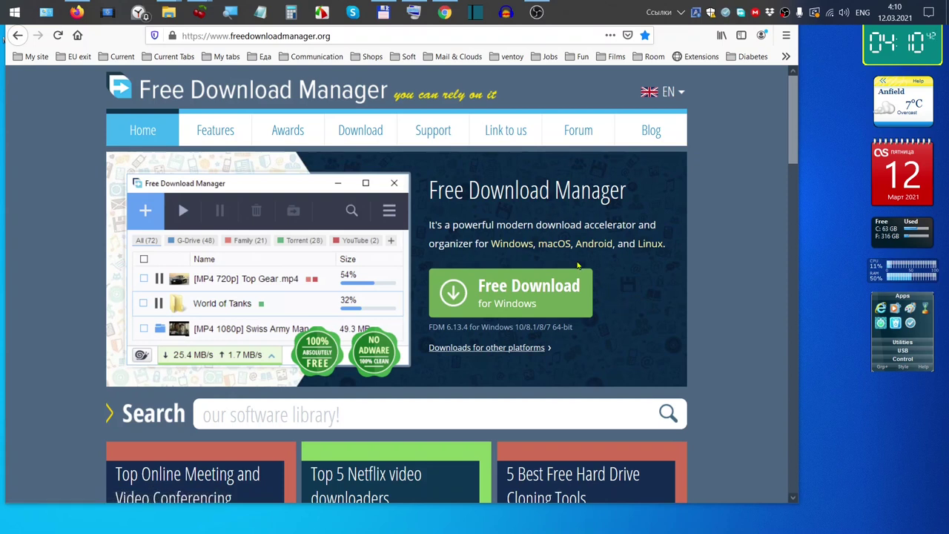
View the Free Download Manager site's download page with its platform versions, and return to the home page.
click(371, 140)
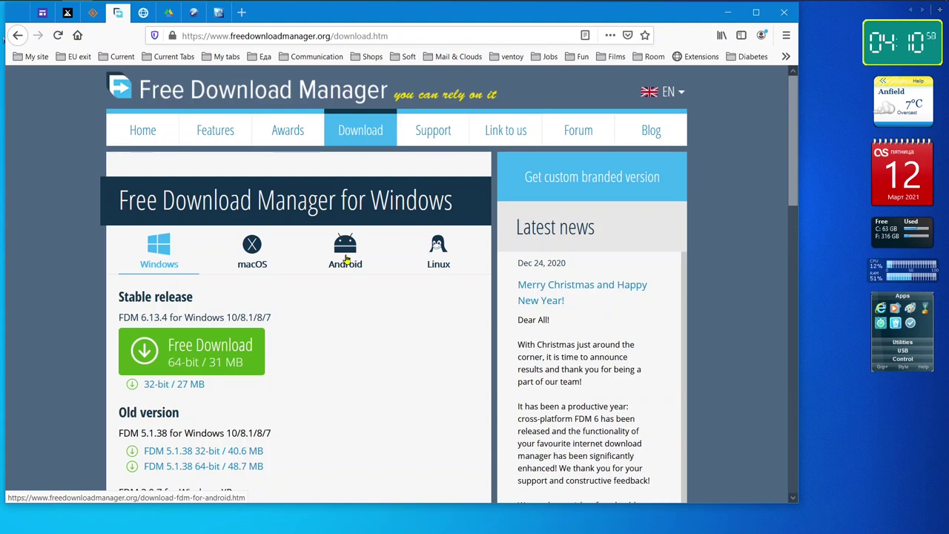
click(154, 131)
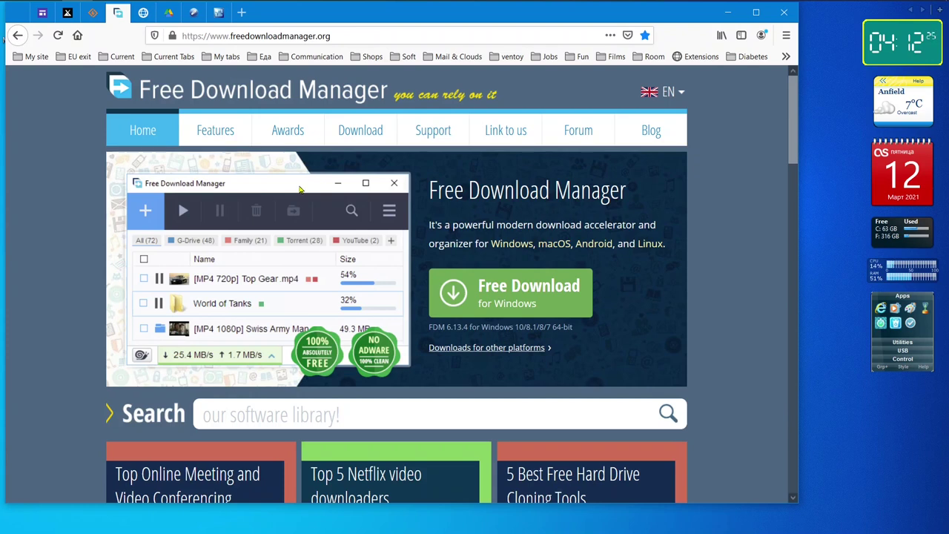
click(370, 136)
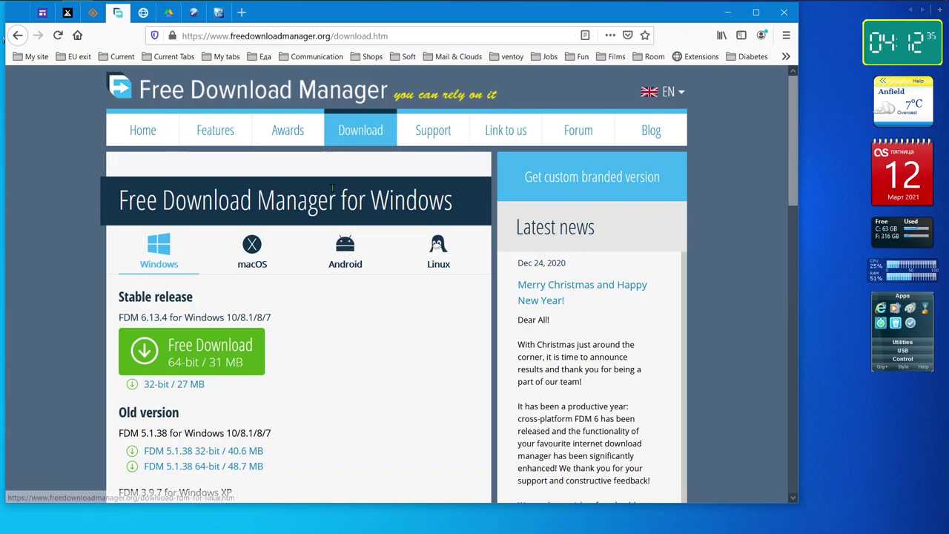
click(137, 134)
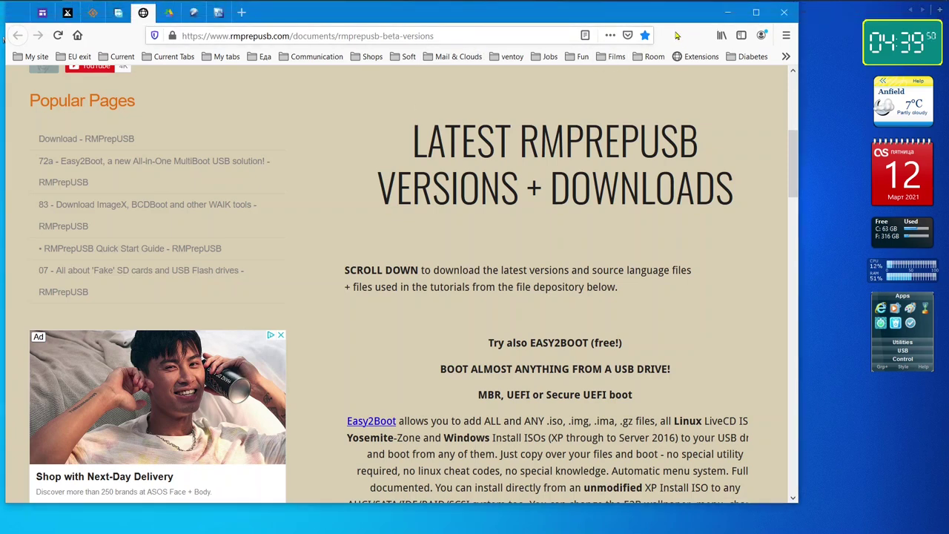
Show the Google Drive page for the RMPrepUSB installer and launch RMPrepUSB from the desktop launcher's USB group.
click(169, 13)
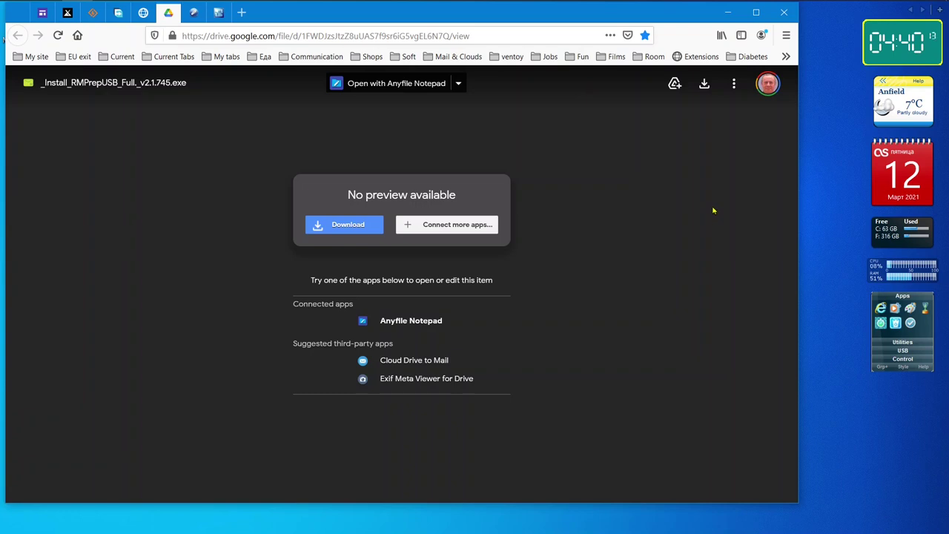
click(908, 343)
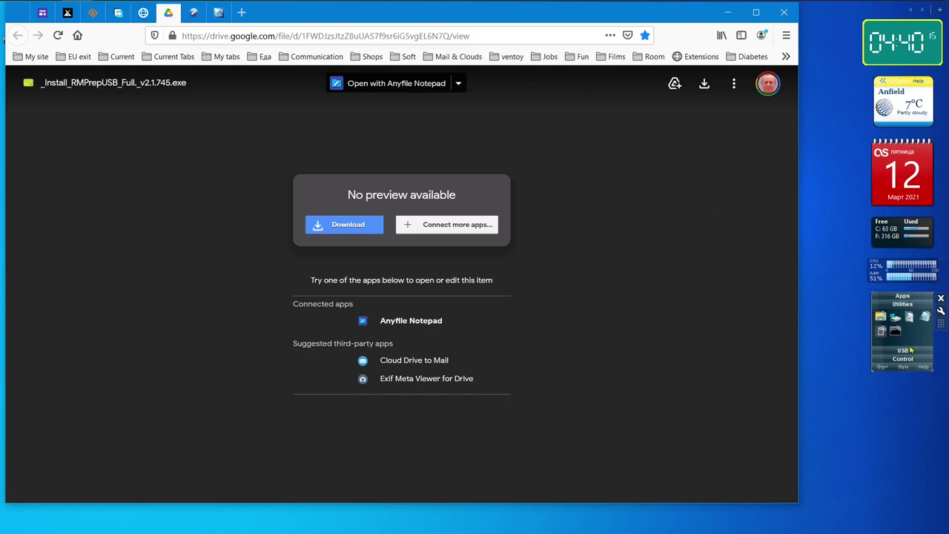
click(909, 349)
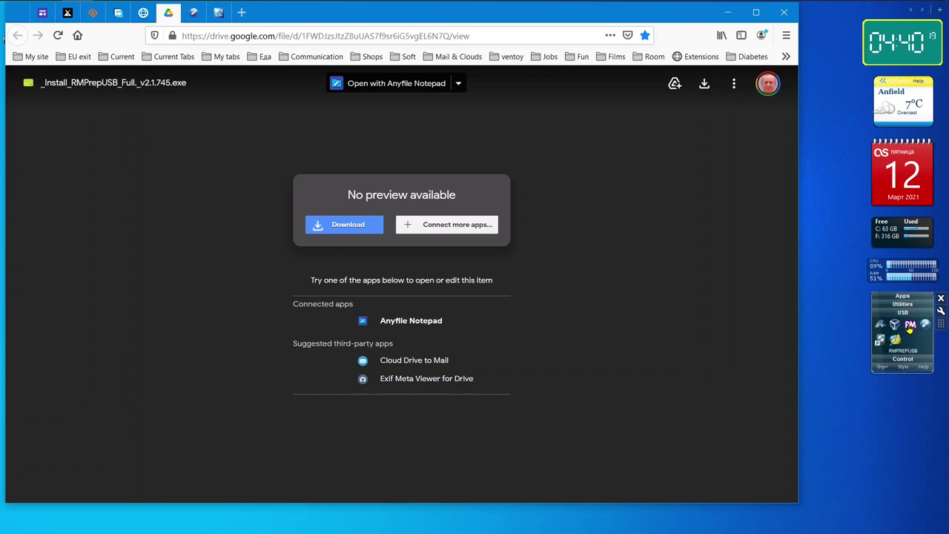
click(910, 330)
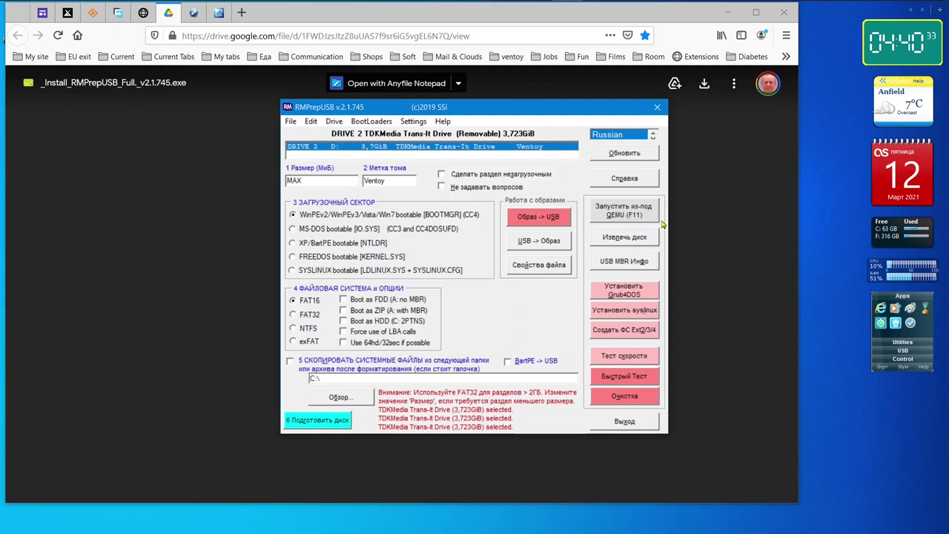
Test-boot the Ventoy USB drive in QEMU with the existing hard disk image (1) and 900 MiB of RAM, and close the emulator.
click(636, 215)
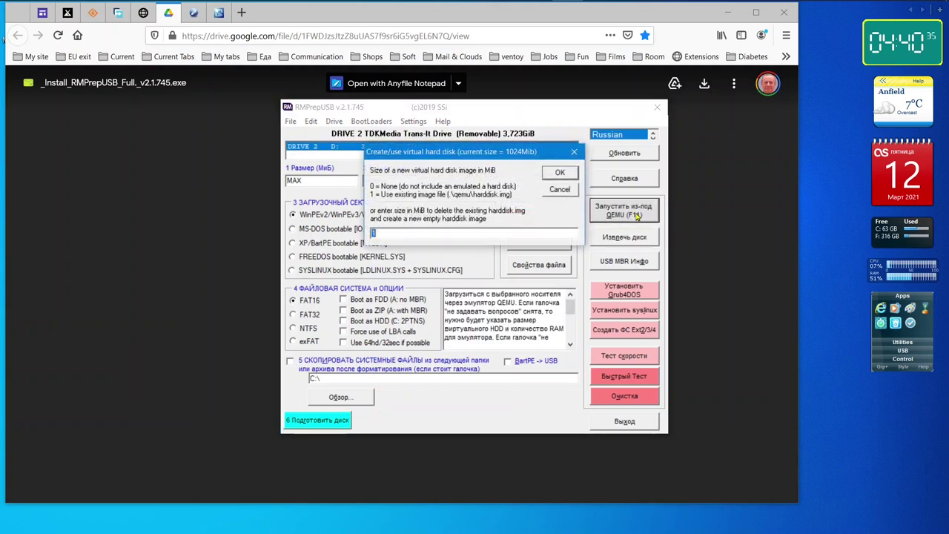
click(561, 175)
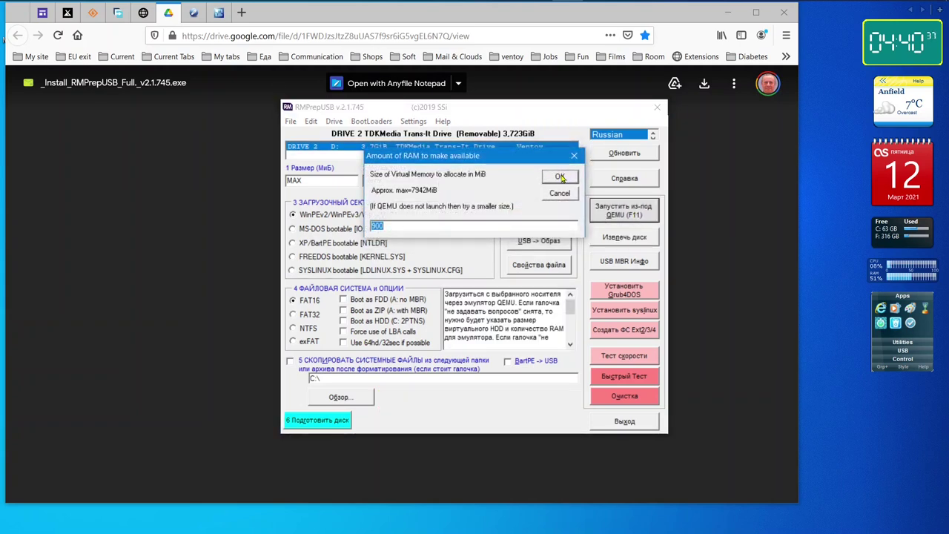
click(561, 178)
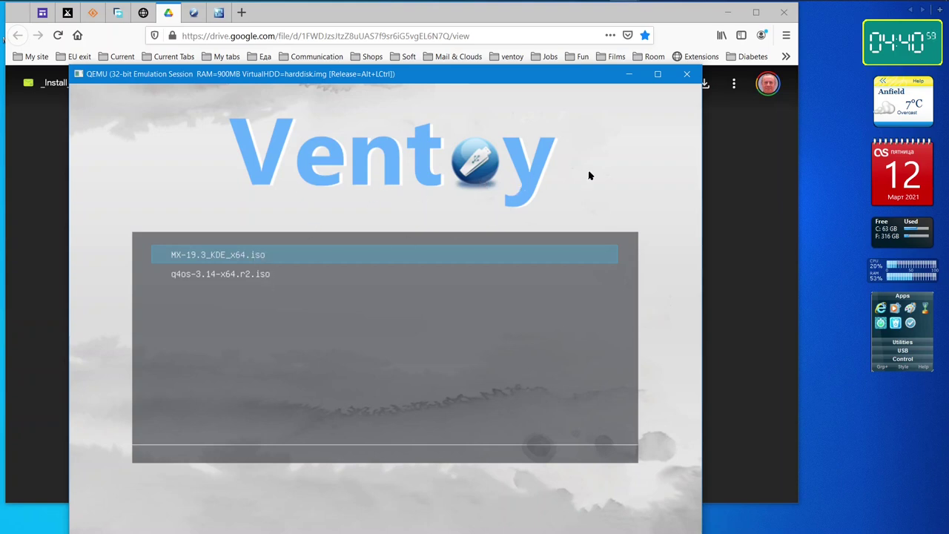
click(686, 74)
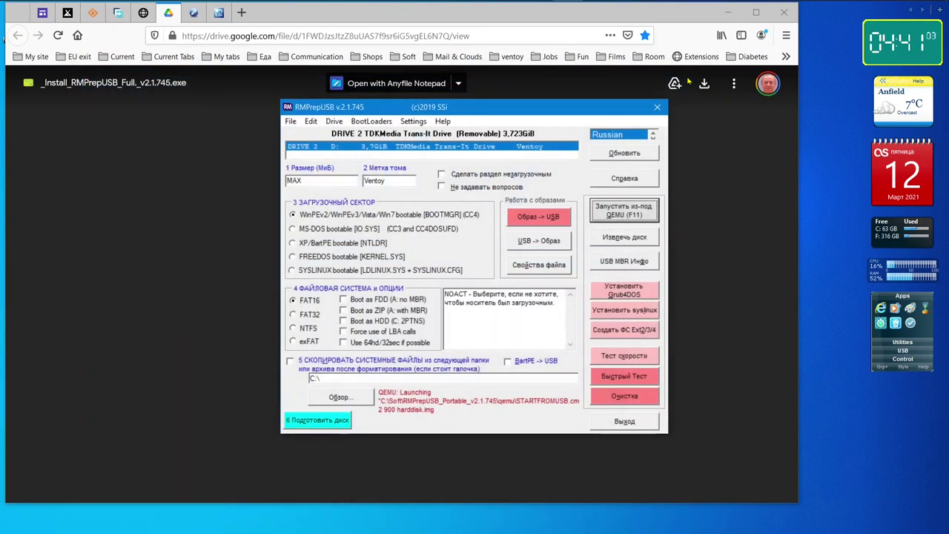
Test-boot the snapshot-20210228_2338 ISO in QEMU with the existing hard disk image and 900 MiB of RAM, and close the emulator and RMPrepUSB.
click(290, 121)
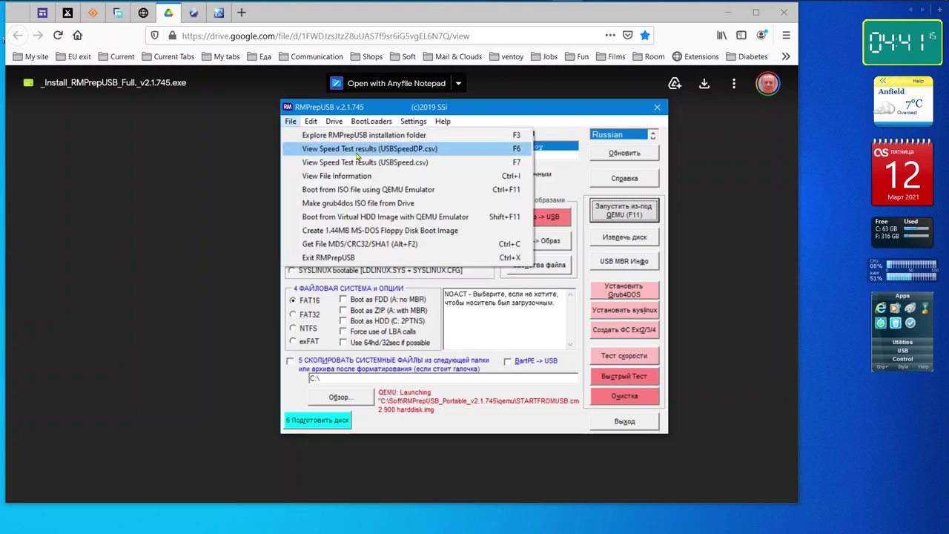
click(387, 190)
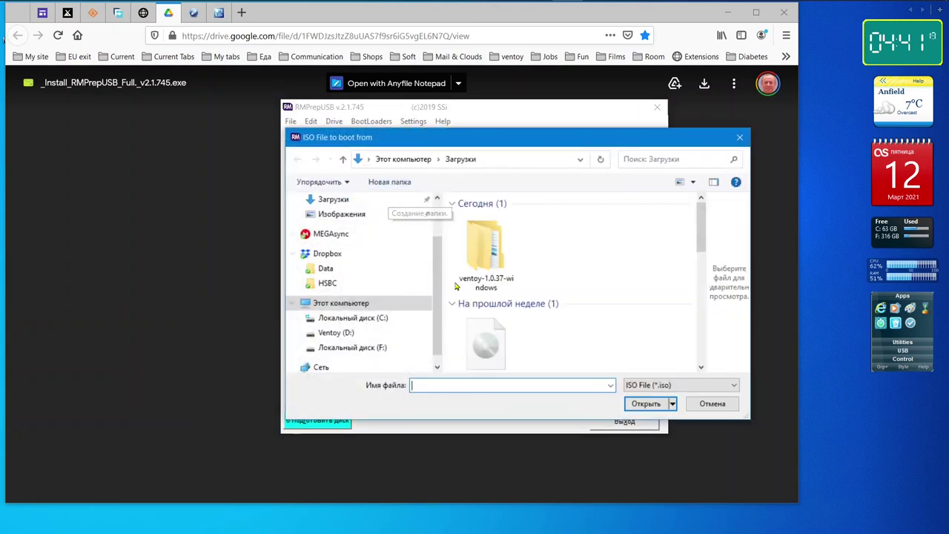
click(487, 335)
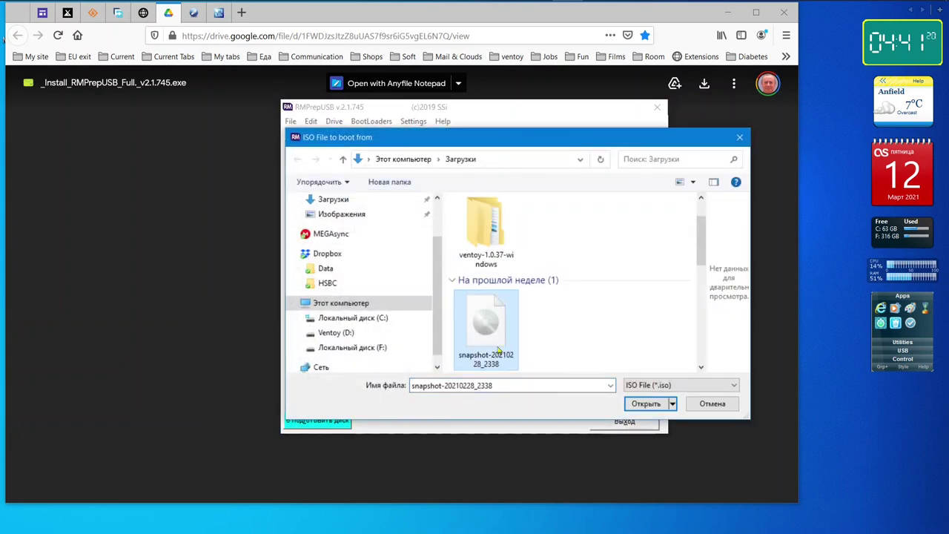
click(649, 406)
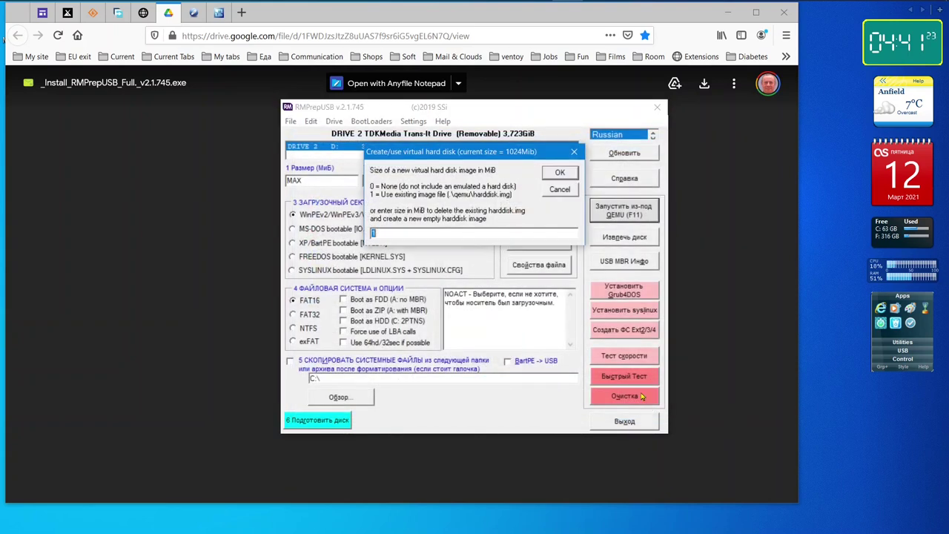
click(561, 175)
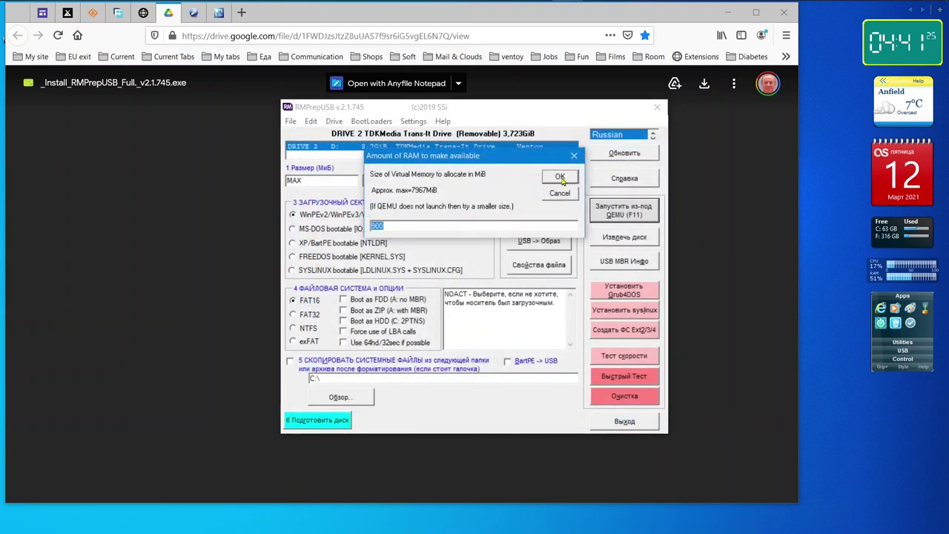
click(561, 177)
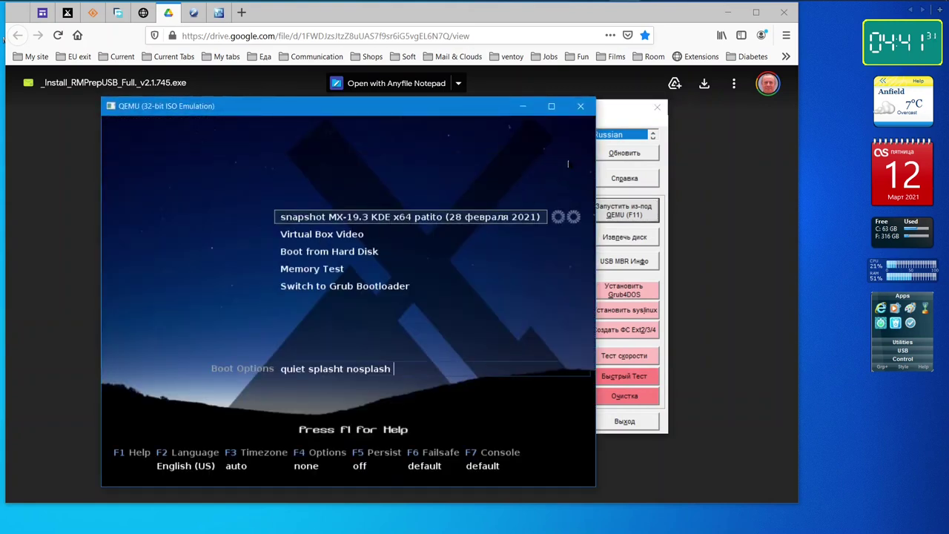
click(583, 111)
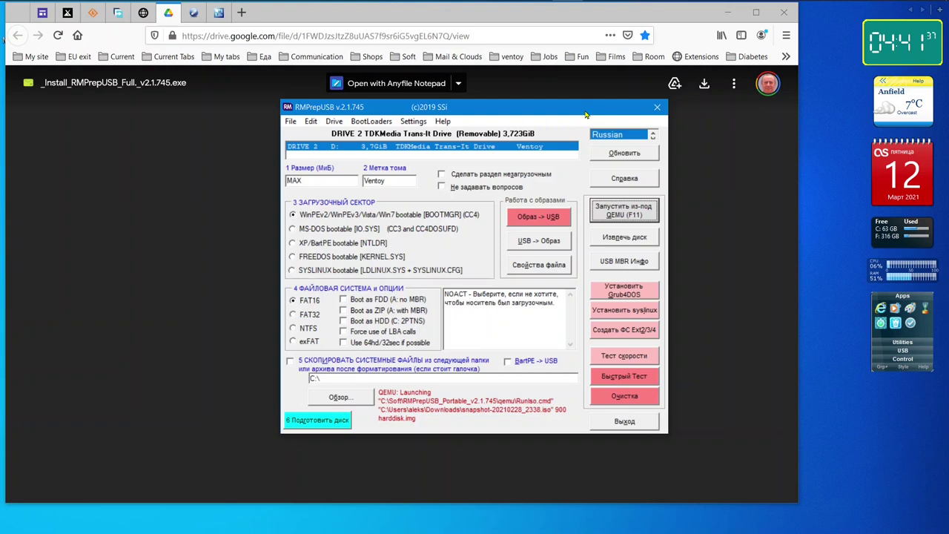
click(656, 108)
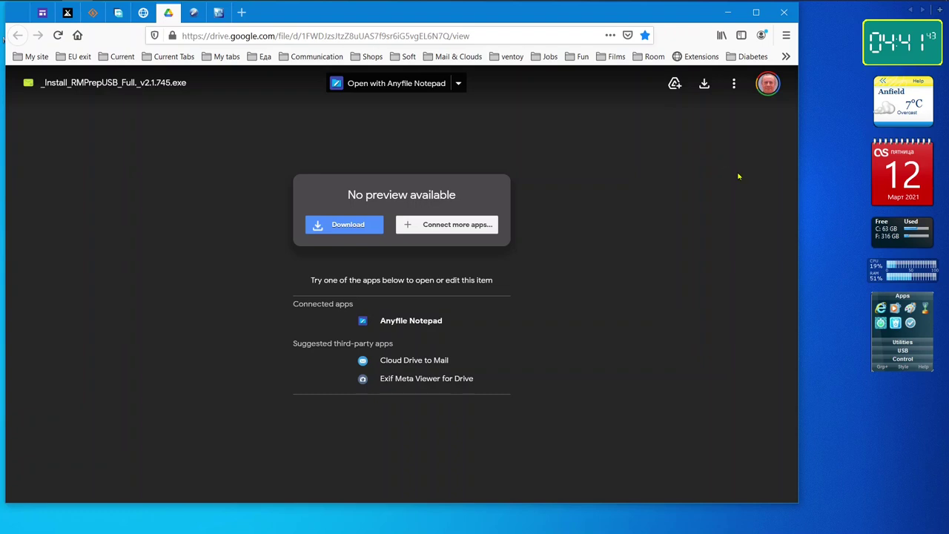
Show the VirtualBox downloads page and launch Oracle VM VirtualBox from the desktop launcher's USB group.
click(213, 13)
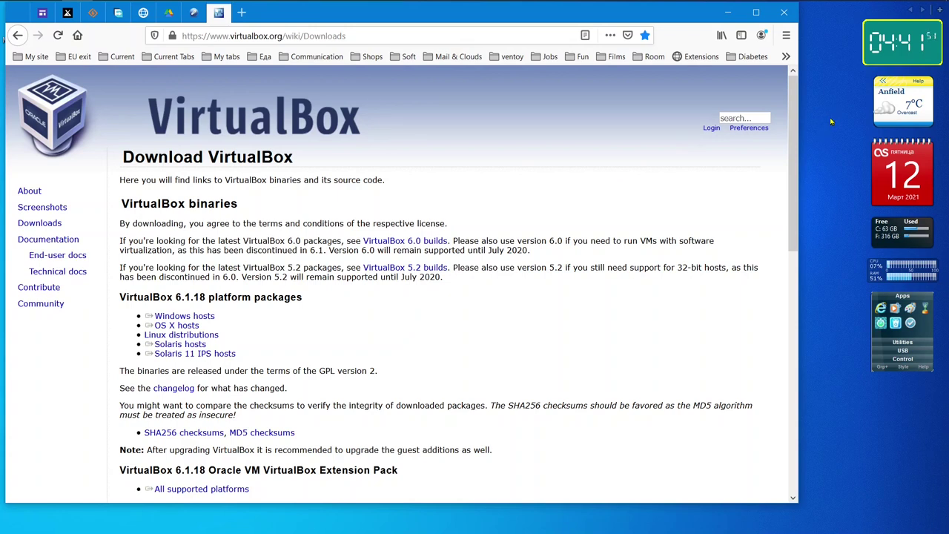
click(902, 359)
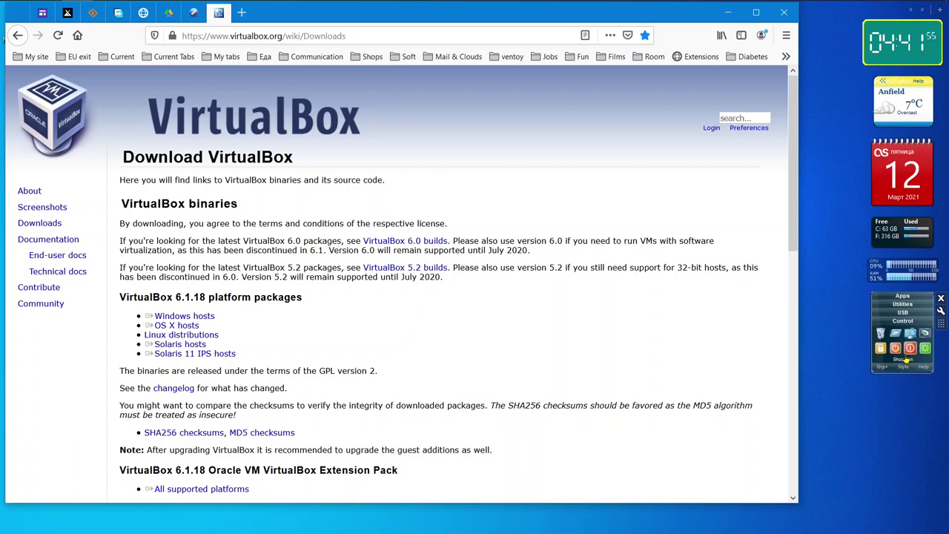
click(902, 312)
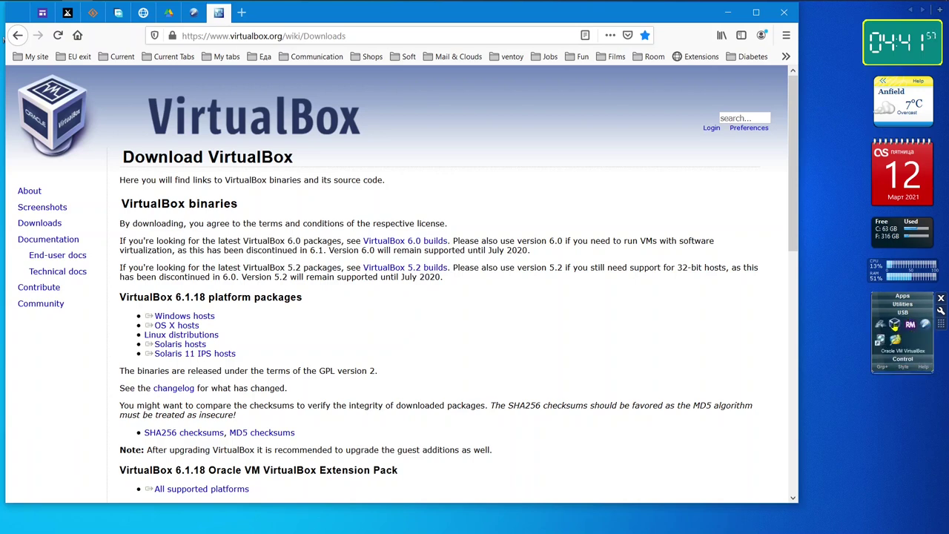
click(894, 323)
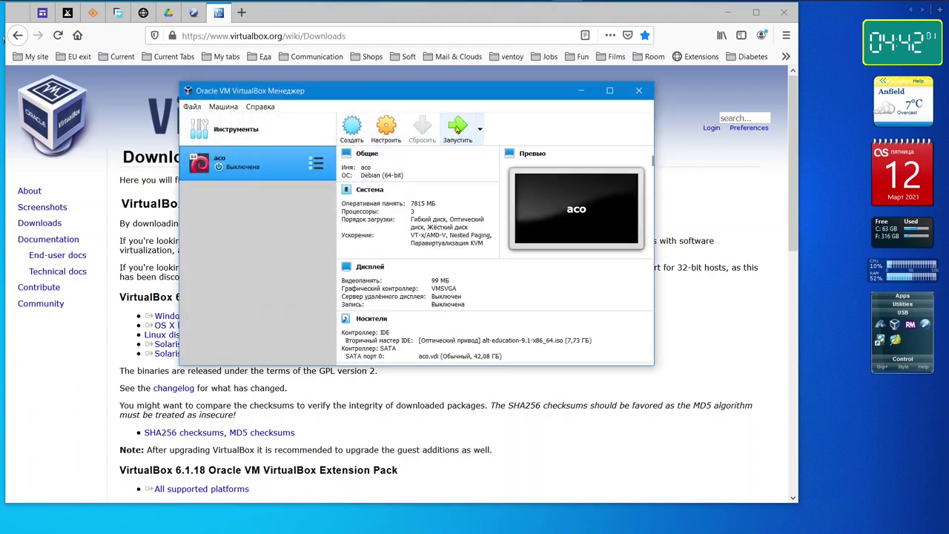
Mount the arcolinuxb-cinnamon-v20.11.9-x86_64 ISO in the optical drive of the aco virtual machine and save its settings.
click(385, 131)
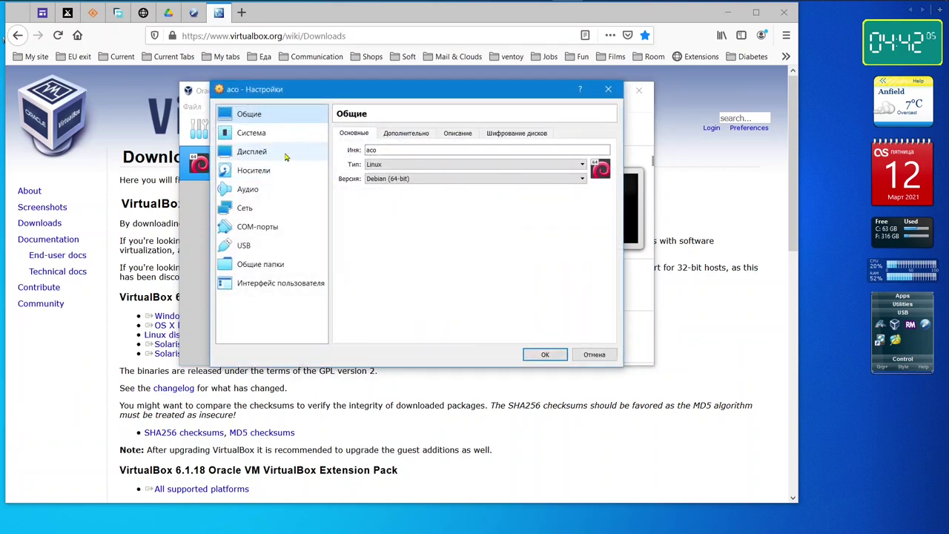
click(245, 172)
click(388, 160)
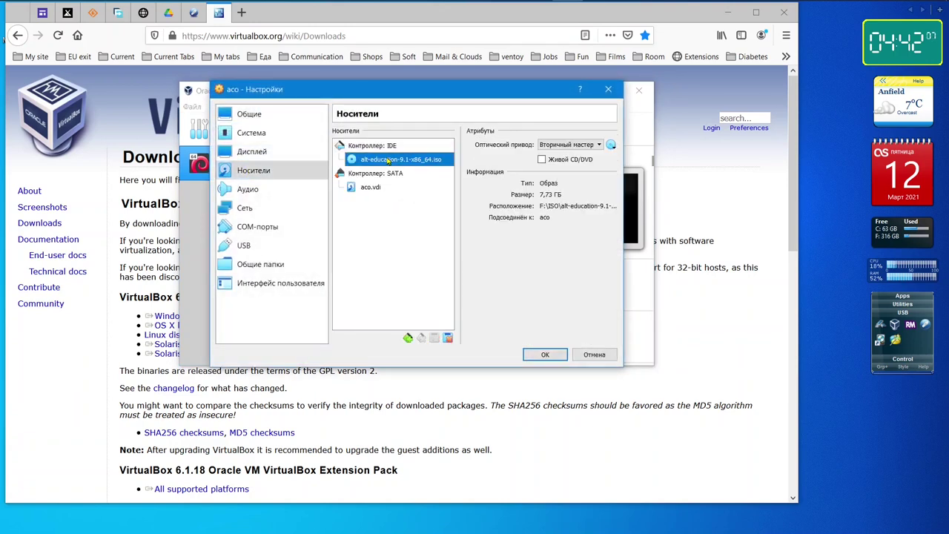
click(610, 146)
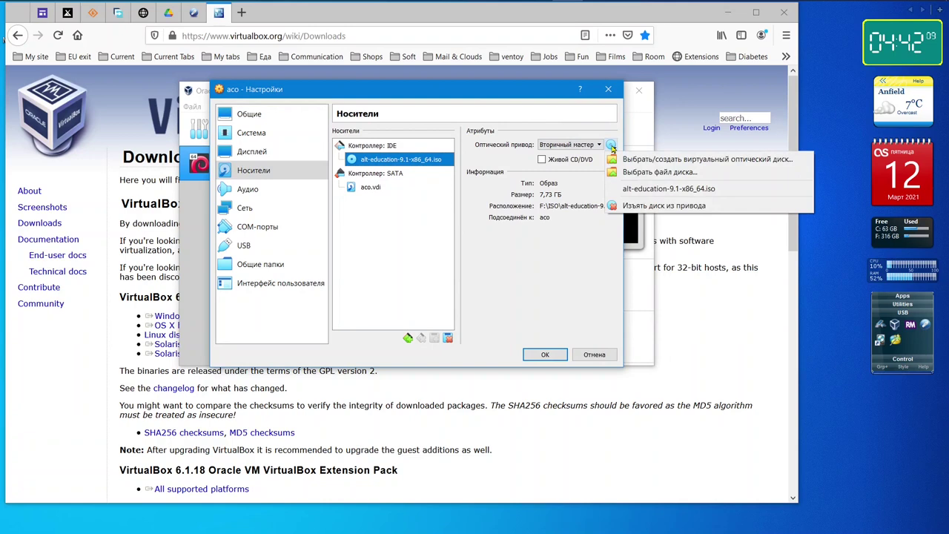
click(654, 171)
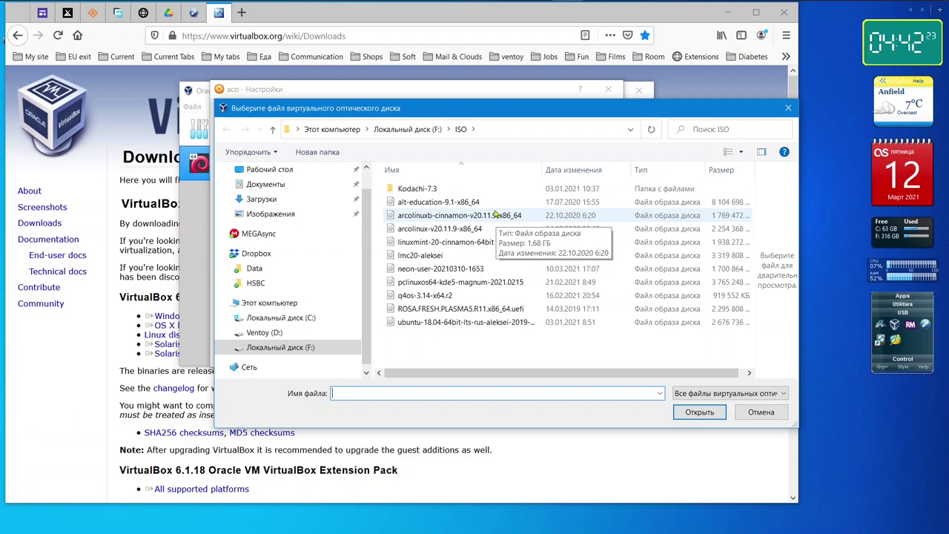
click(495, 215)
click(695, 412)
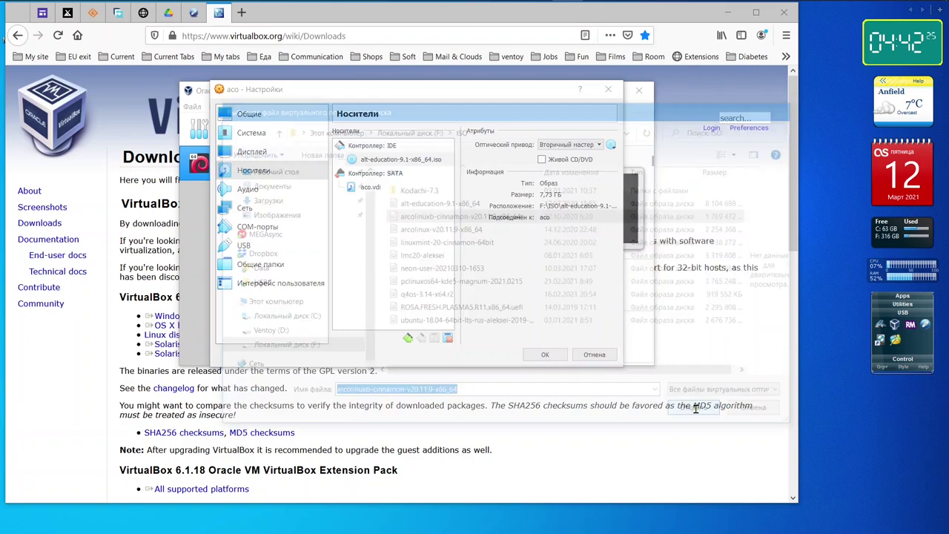
click(544, 355)
Start the aco virtual machine from the mounted ISO, power it off, and close the VirtualBox manager.
click(462, 133)
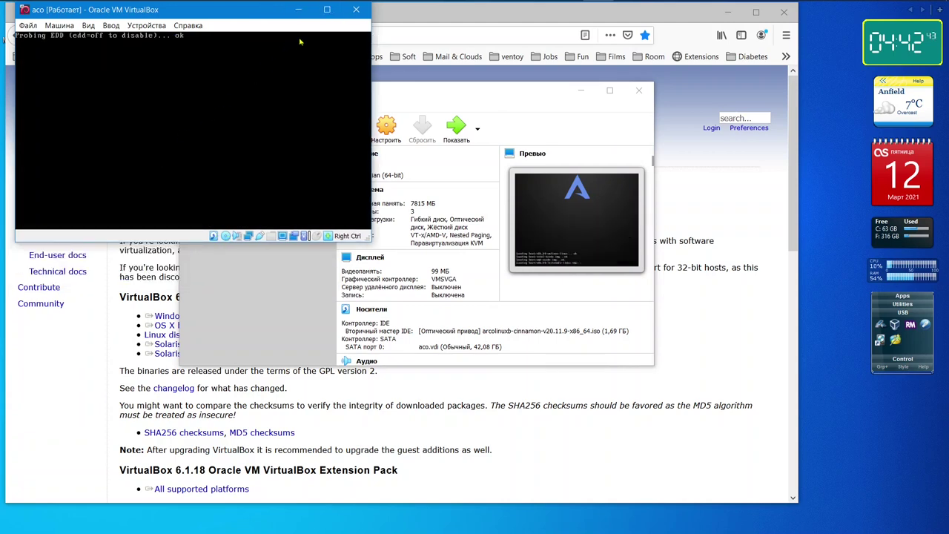
click(355, 11)
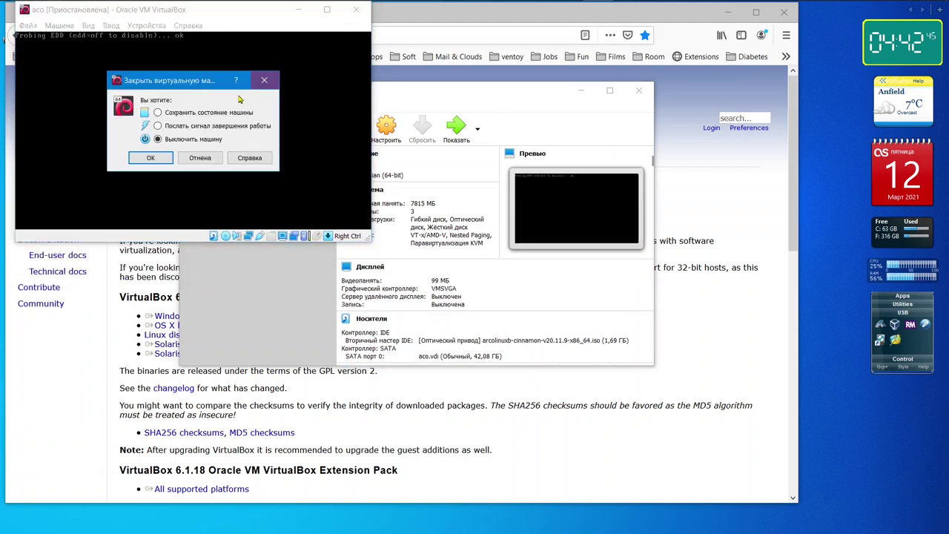
click(148, 158)
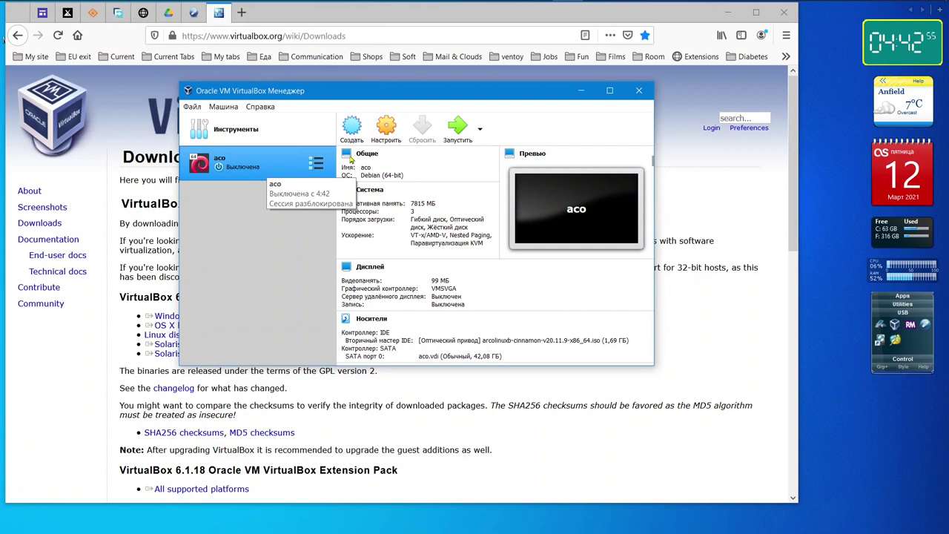
click(639, 92)
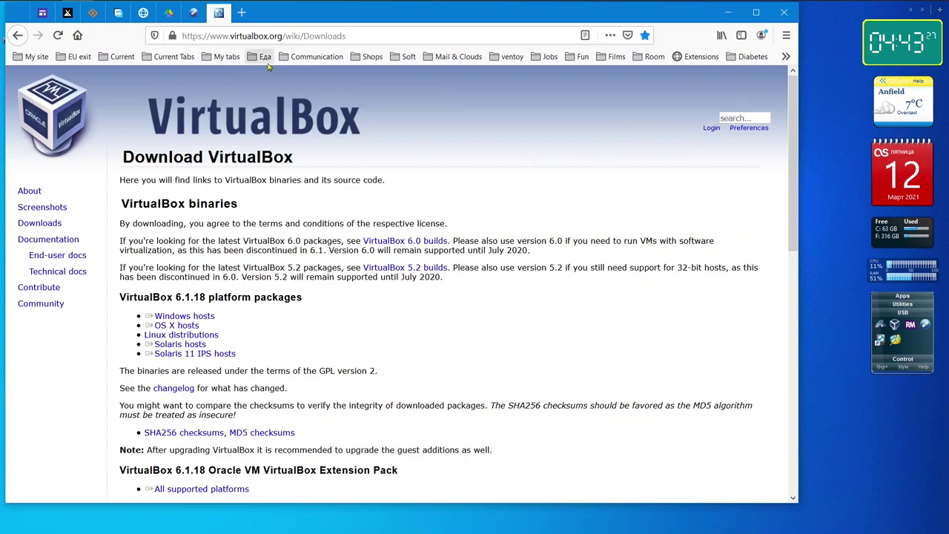
Switch to the Ventoy website and open its main page.
click(193, 12)
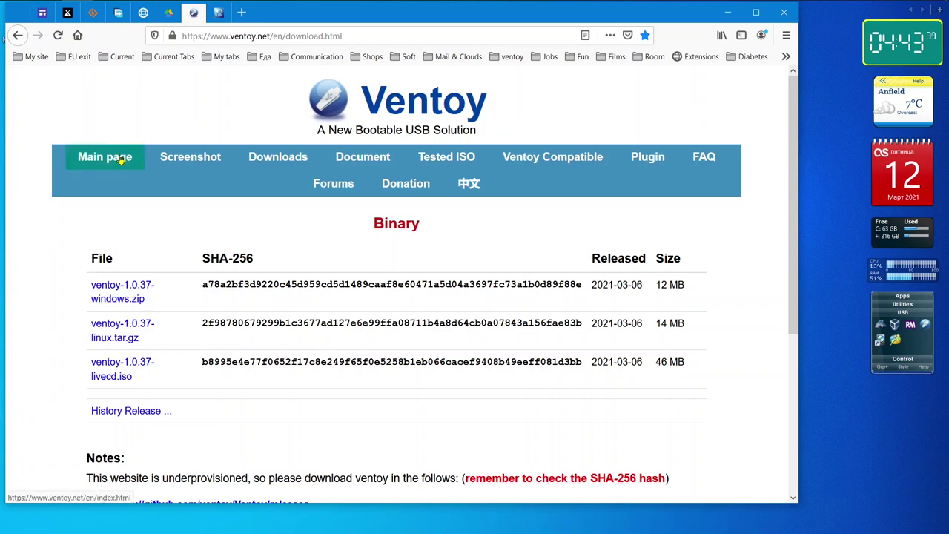
click(121, 160)
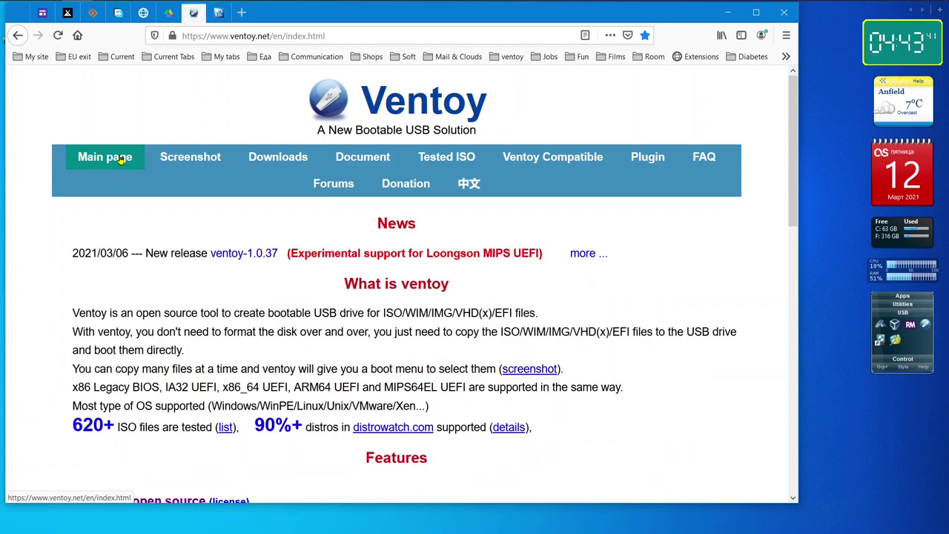
Review Ventoy's feature list and follow the ventoy-1.0.37-windows.zip link on its downloads page to the GitHub releases.
scroll(286, 265, down, 5)
scroll(285, 265, down, 2)
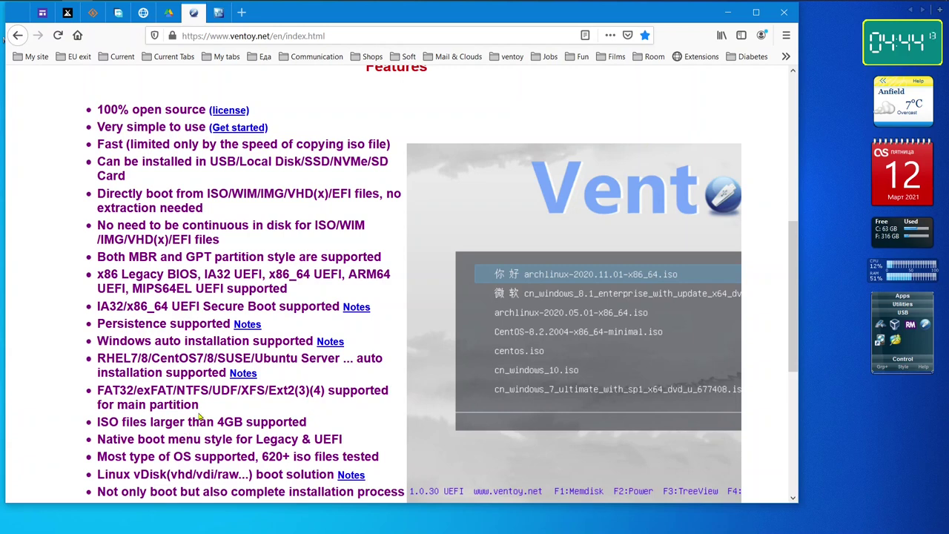
scroll(198, 411, up, 5)
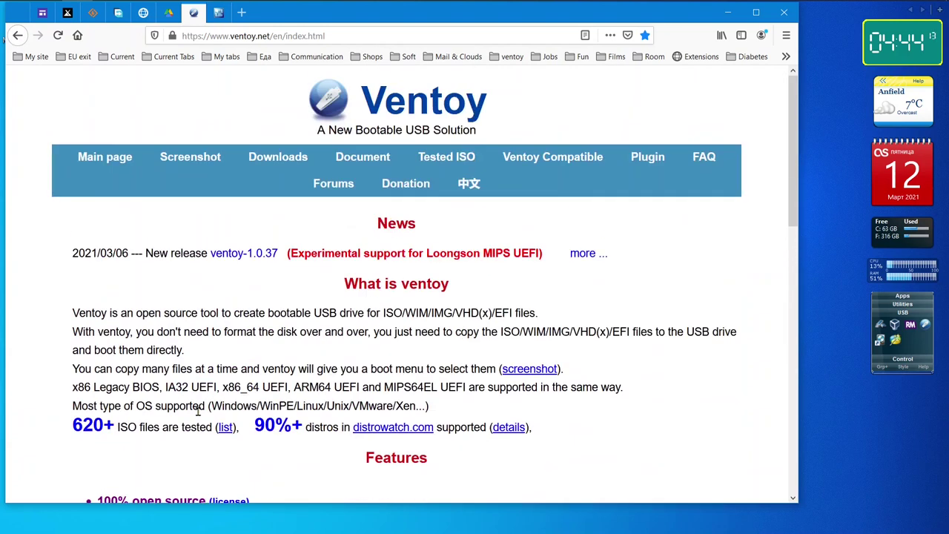
click(284, 159)
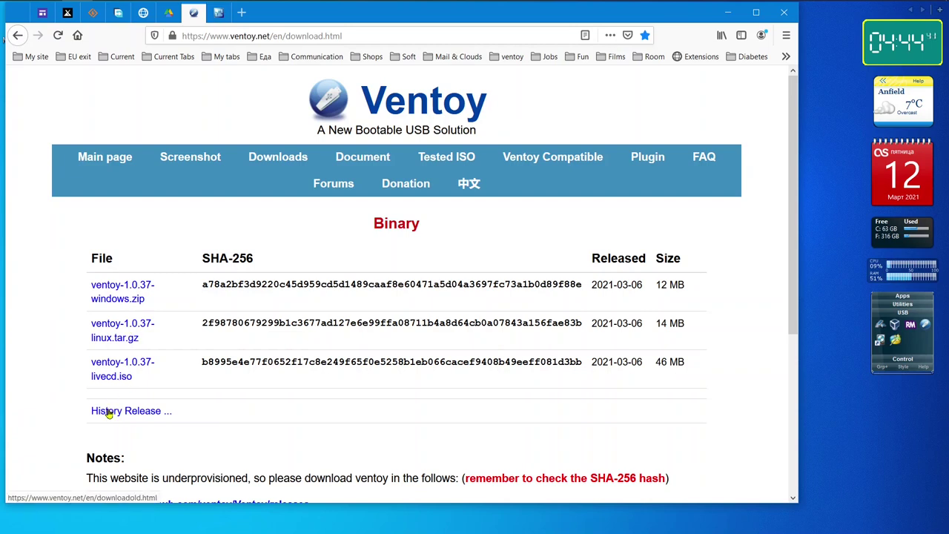
click(119, 289)
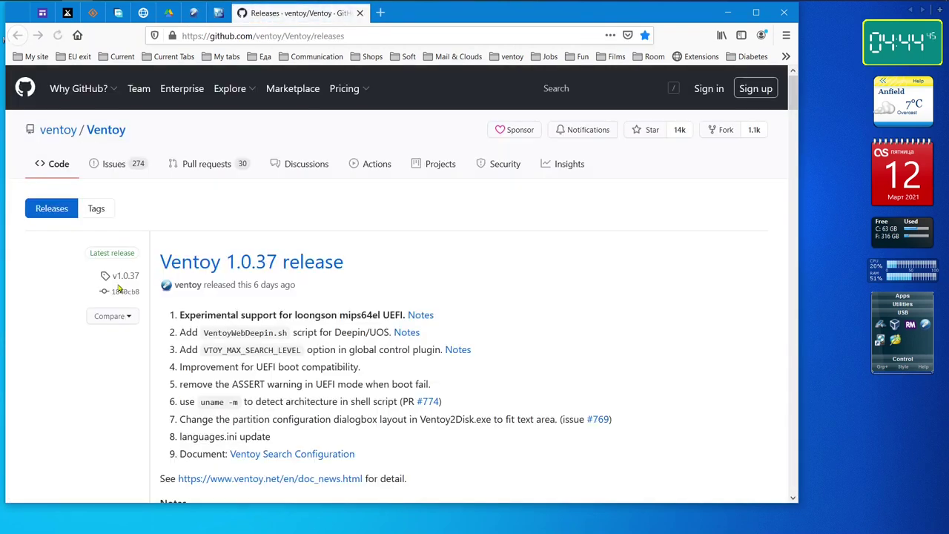
Download ventoy-1.0.37-windows.zip from the Ventoy 1.0.37 release assets, choosing to save the file.
scroll(239, 337, down, 4)
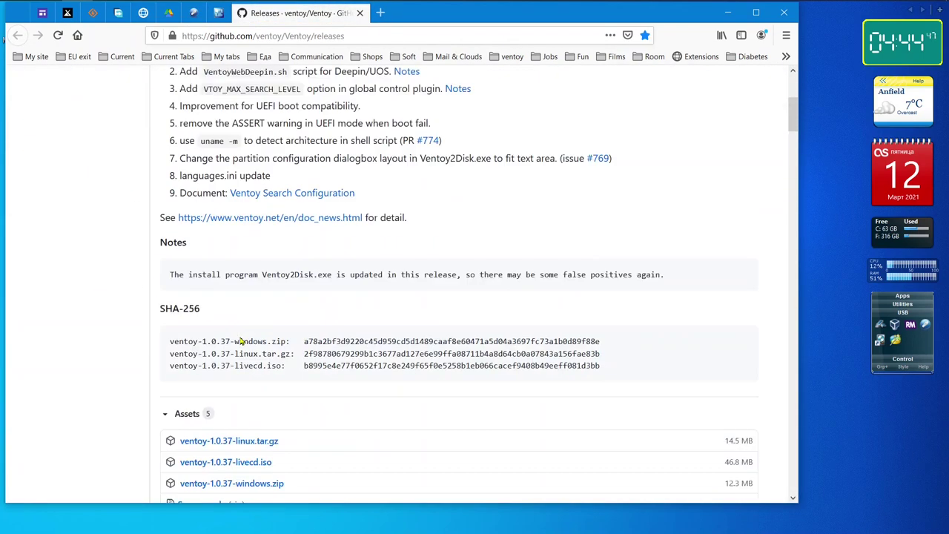
scroll(240, 341, down, 2)
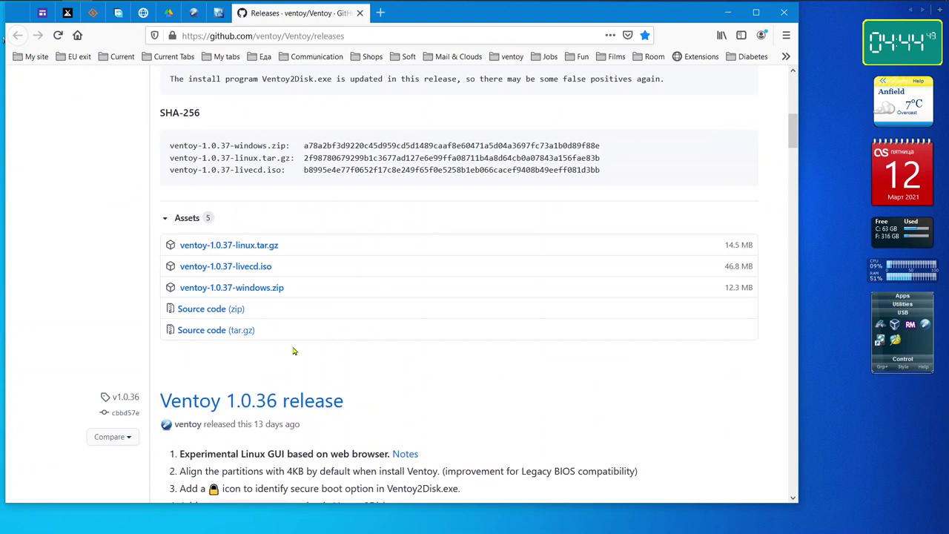
click(240, 289)
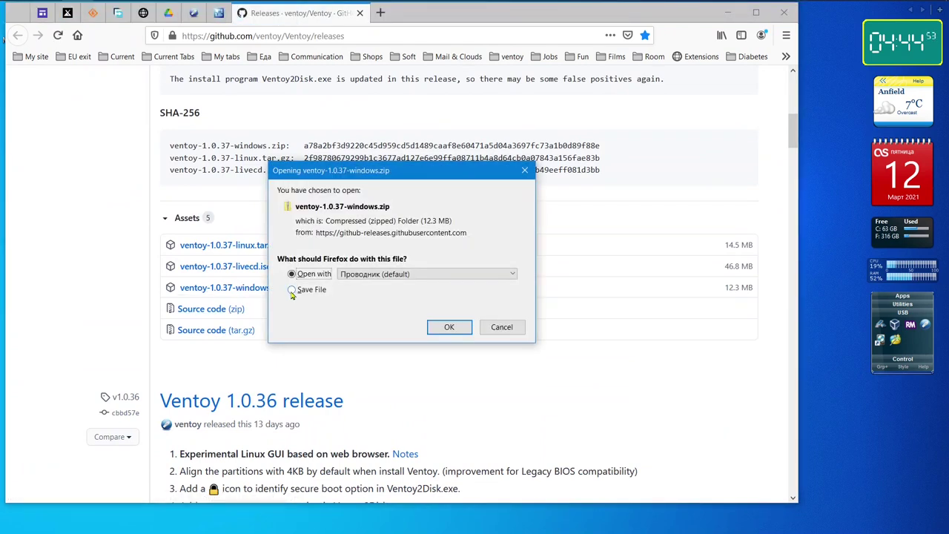
click(292, 290)
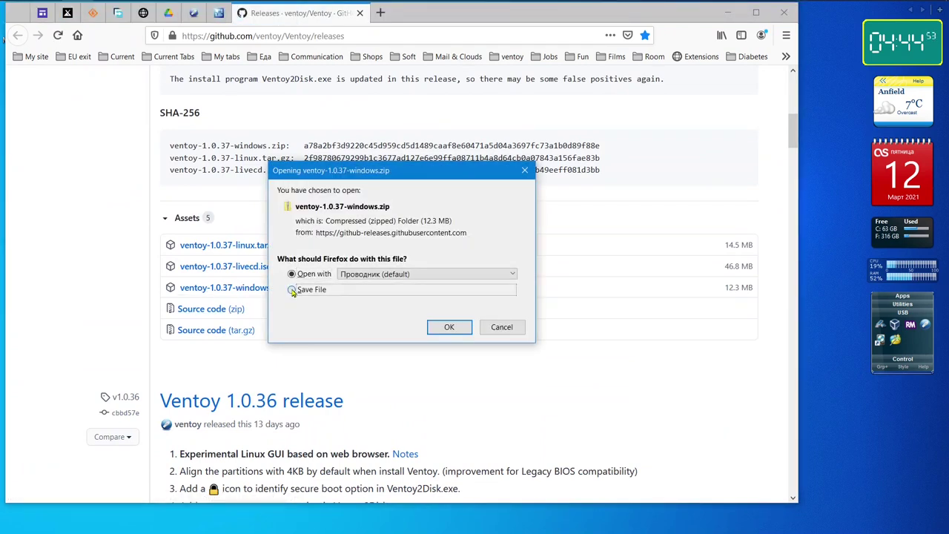
click(448, 326)
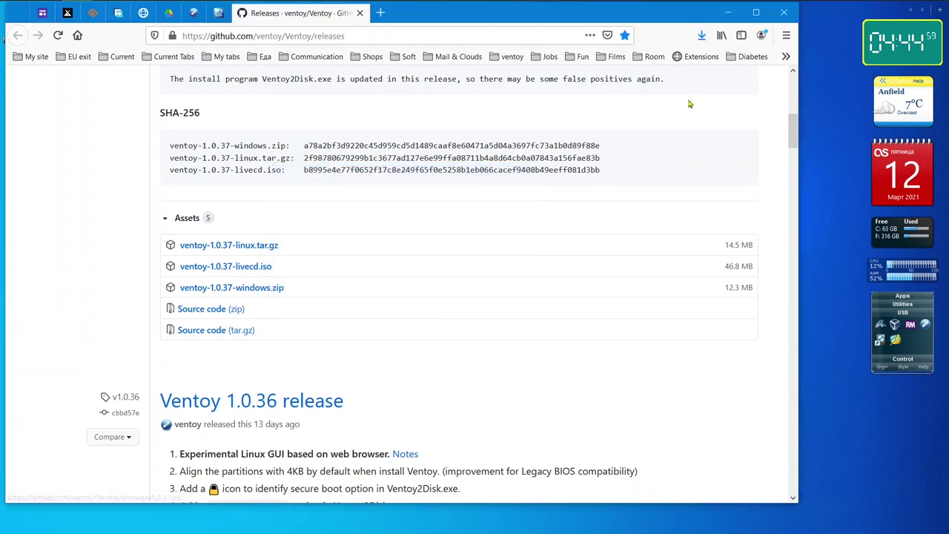
Open the folder containing the downloaded archive and launch the Ventoy2Disk application from the extracted ventoy-1.0.37 folder.
click(701, 35)
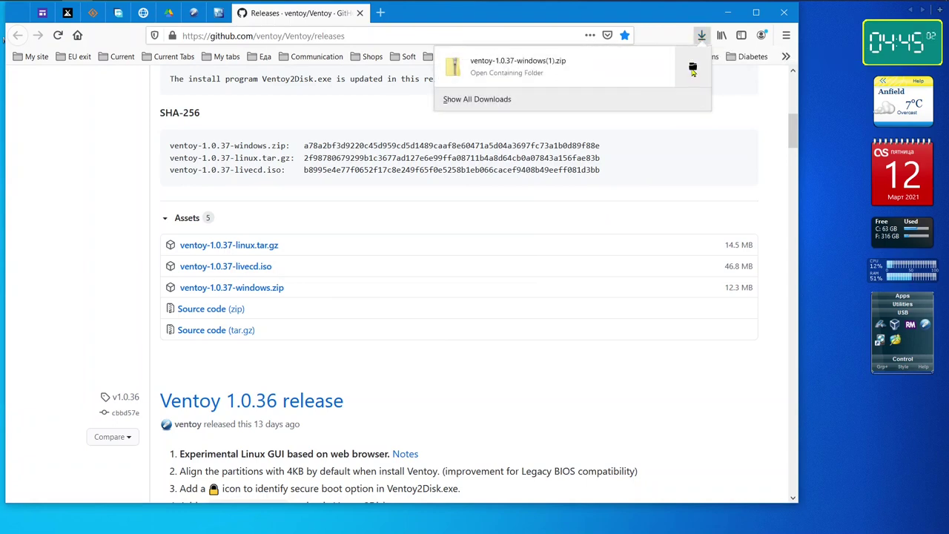
click(693, 68)
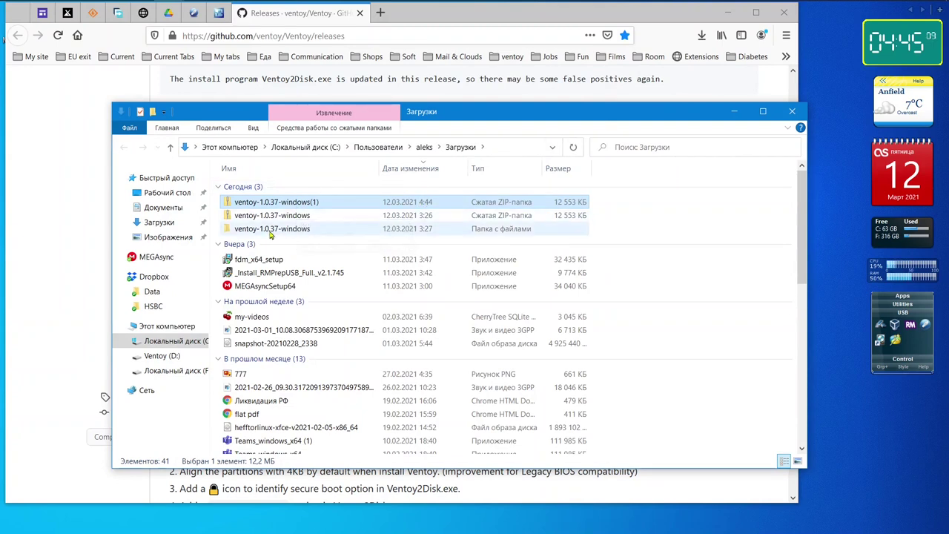
click(269, 234)
double_click(269, 234)
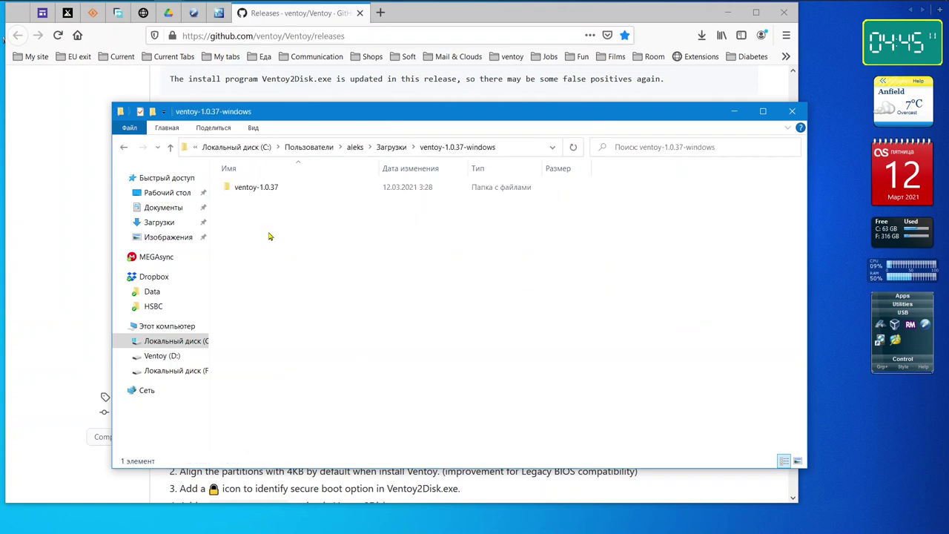
double_click(280, 193)
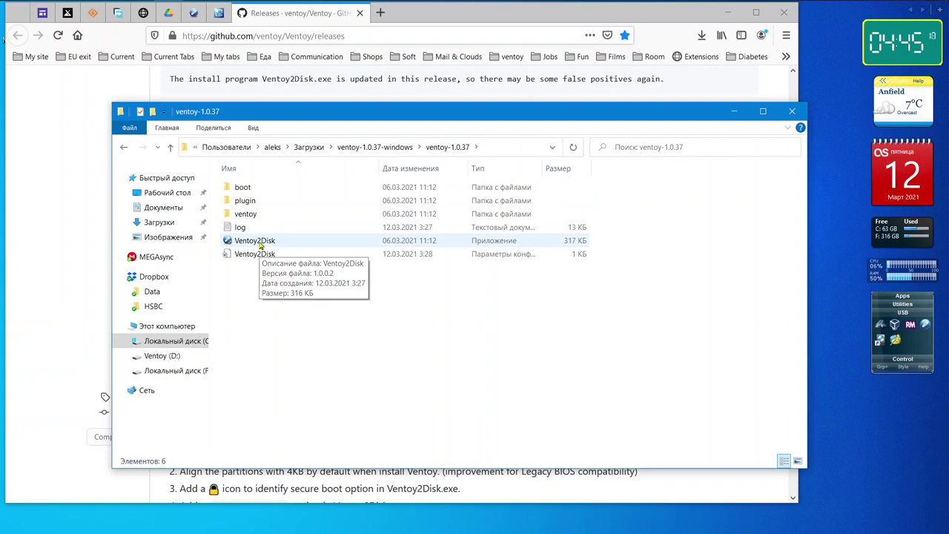
double_click(261, 243)
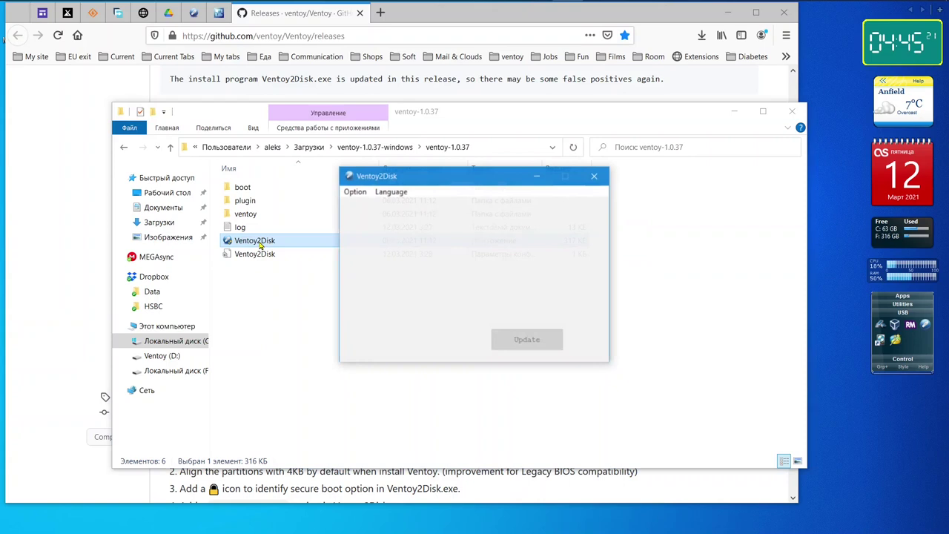
Update Ventoy on the D: TDKMedia Trans-It Drive, then close Ventoy2Disk and its folder window.
click(529, 341)
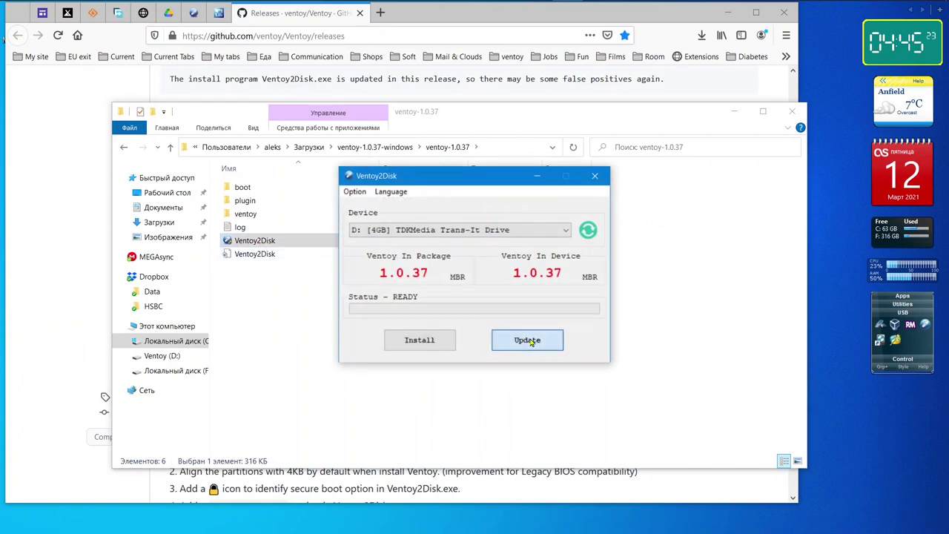
click(519, 319)
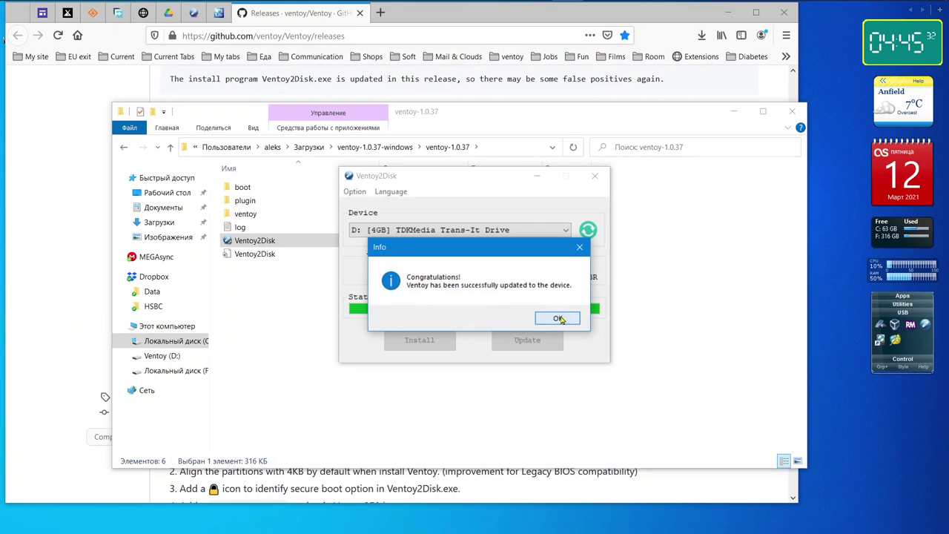
click(562, 320)
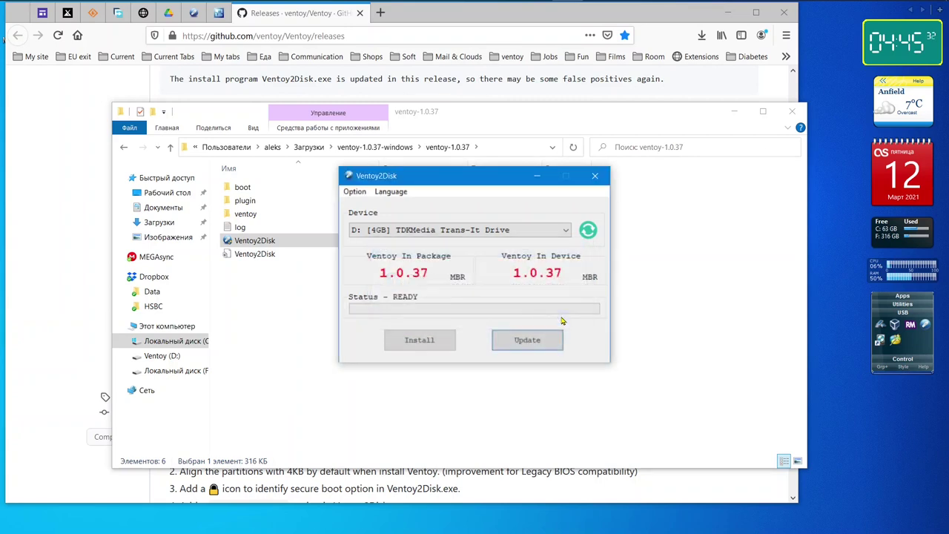
click(597, 176)
click(792, 111)
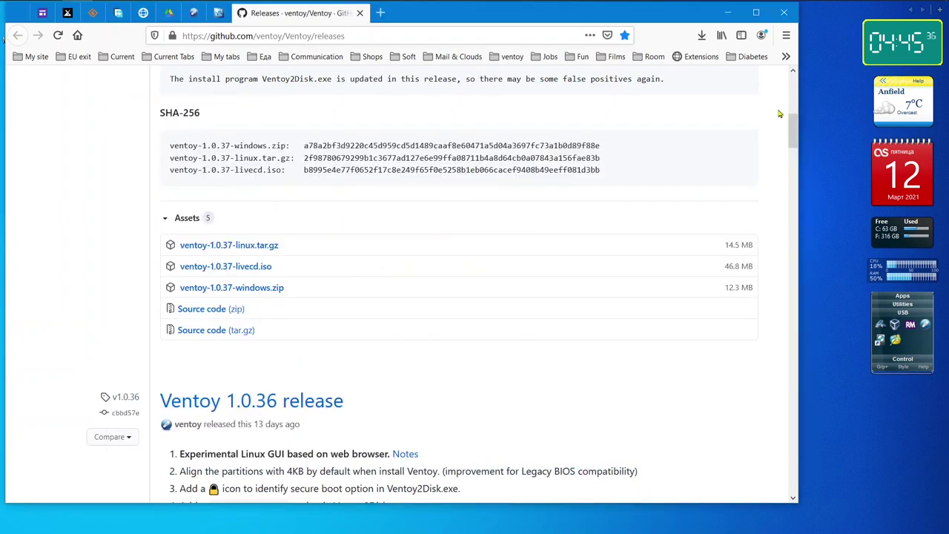
Switch to Total Commander and show the ISO files stored on the Ventoy drive D.
mouse_move(509, 6)
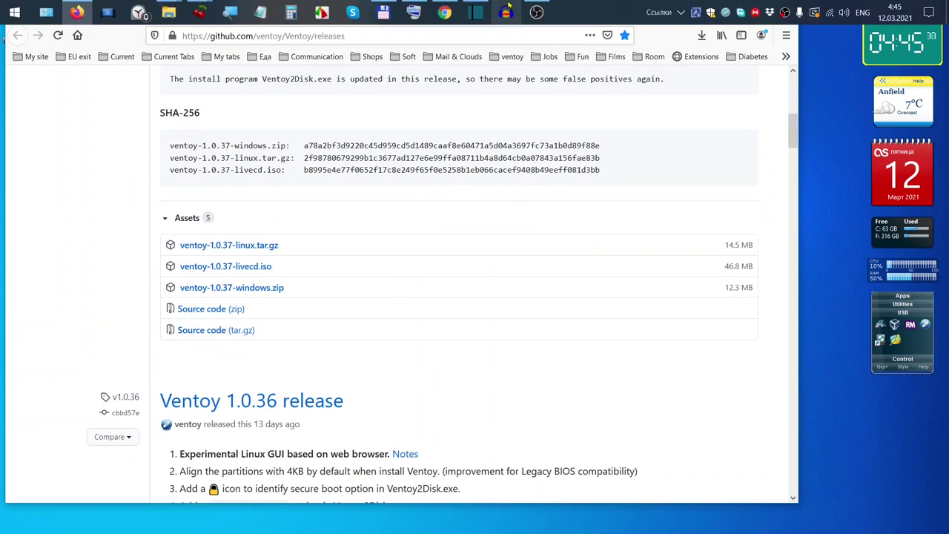
click(383, 11)
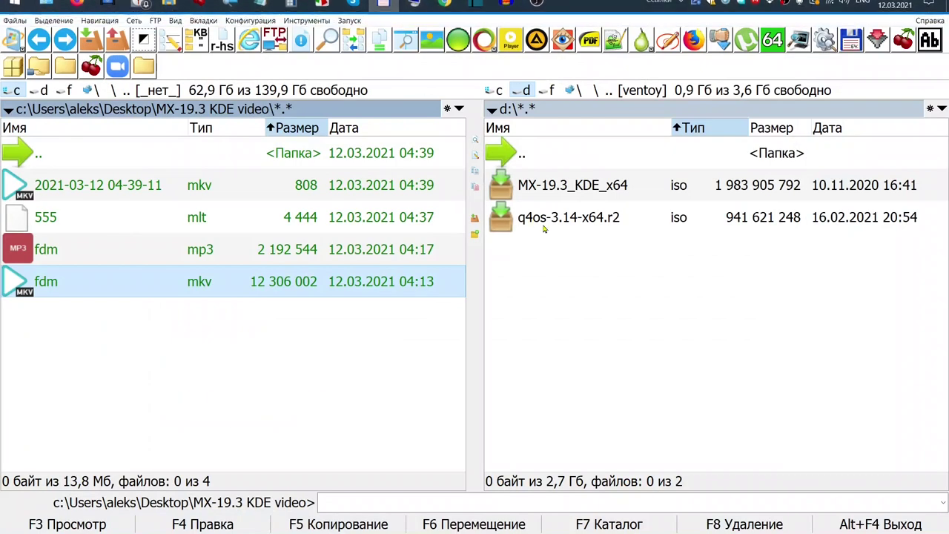
click(622, 275)
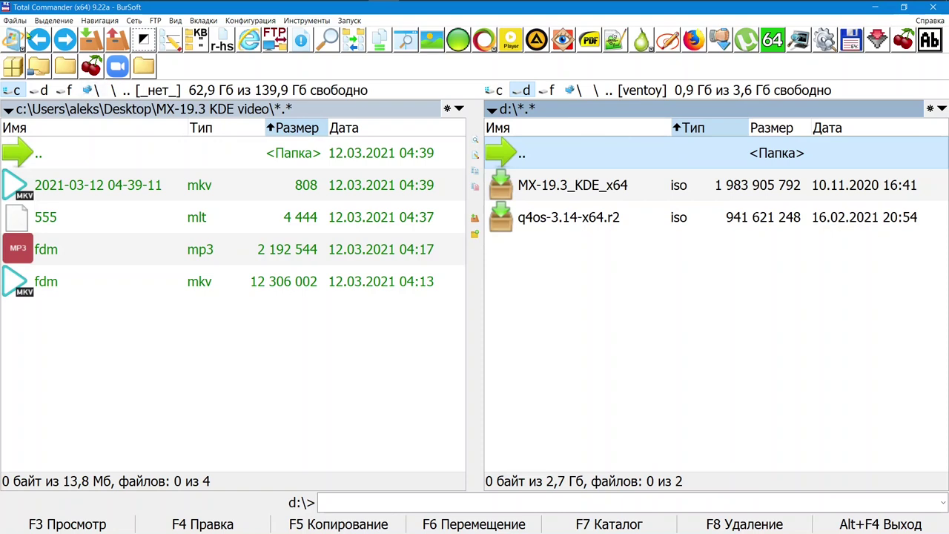
Open Windows Disk Management and select the VTOYEFI partition on disk 2.
click(3, 6)
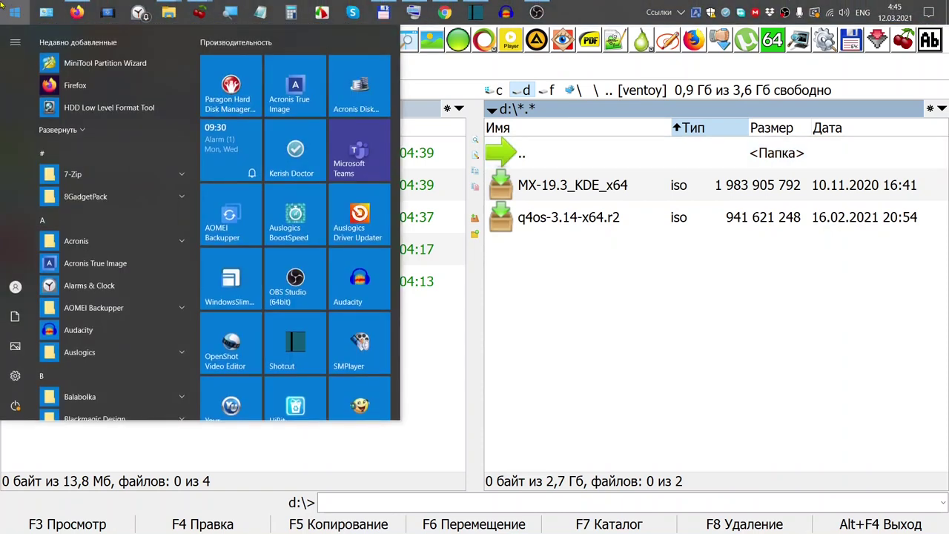
right_click(3, 5)
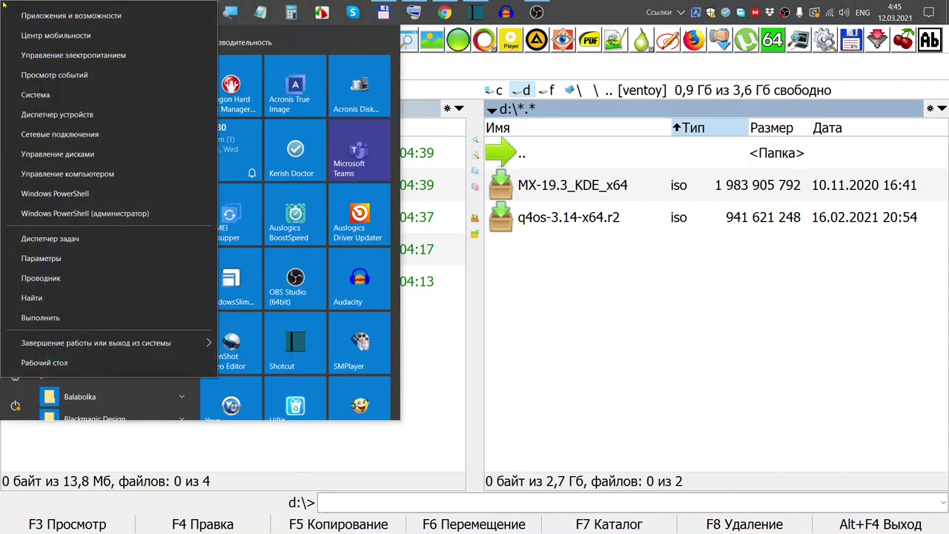
click(92, 156)
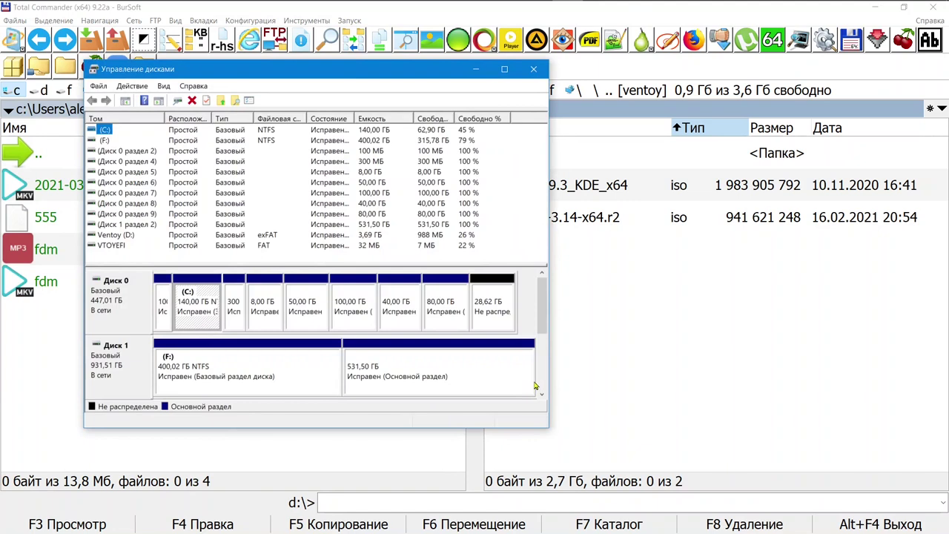
scroll(536, 385, down, 3)
click(363, 373)
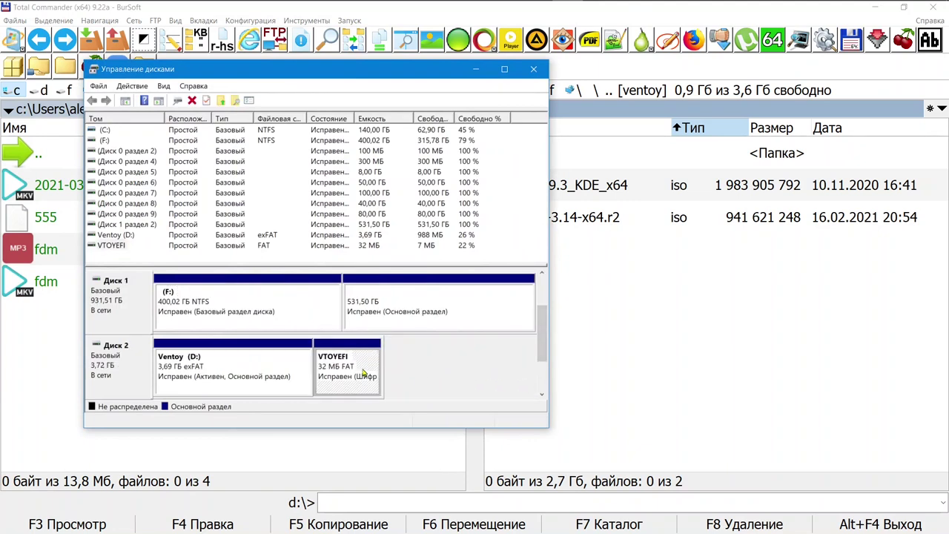
Turn on the Windows screen magnifier and bring Total Commander back in front of Disk Management.
mouse_move(269, 6)
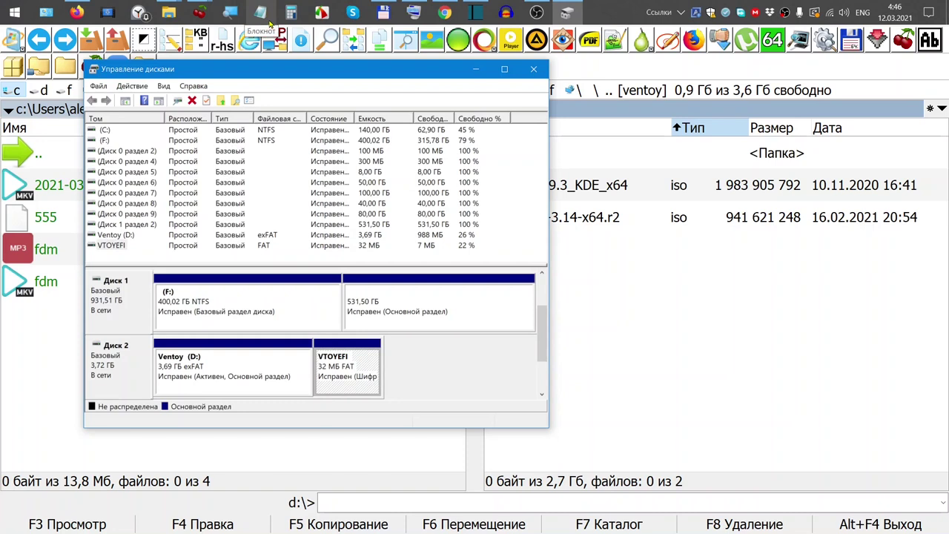
click(232, 13)
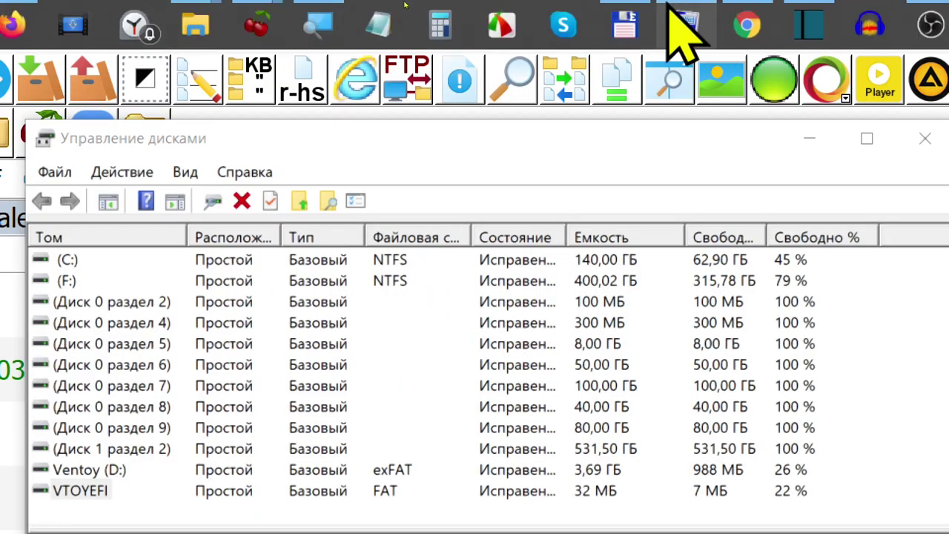
mouse_move(625, 34)
click(623, 31)
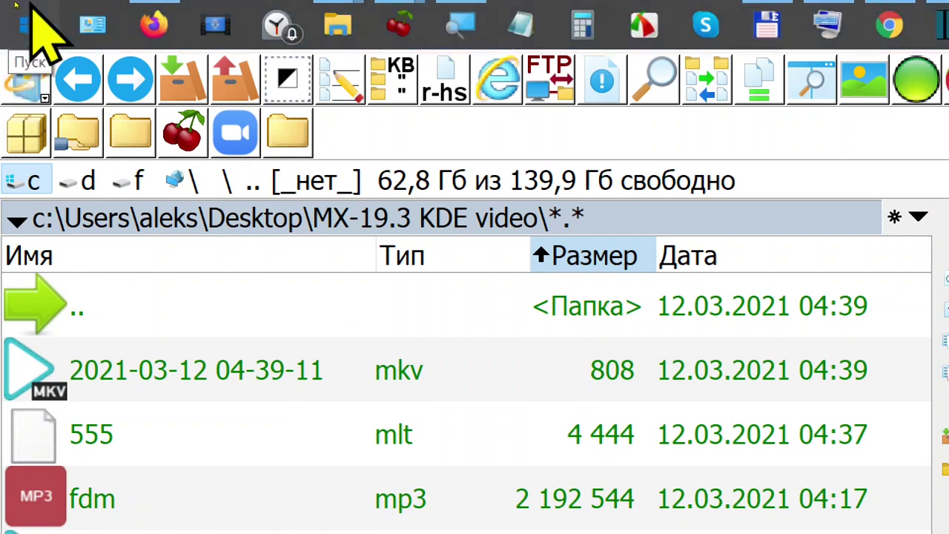
Launch the Acronis disk manager, examine the VTOYEFI partition on disk 3, and close the program.
click(29, 15)
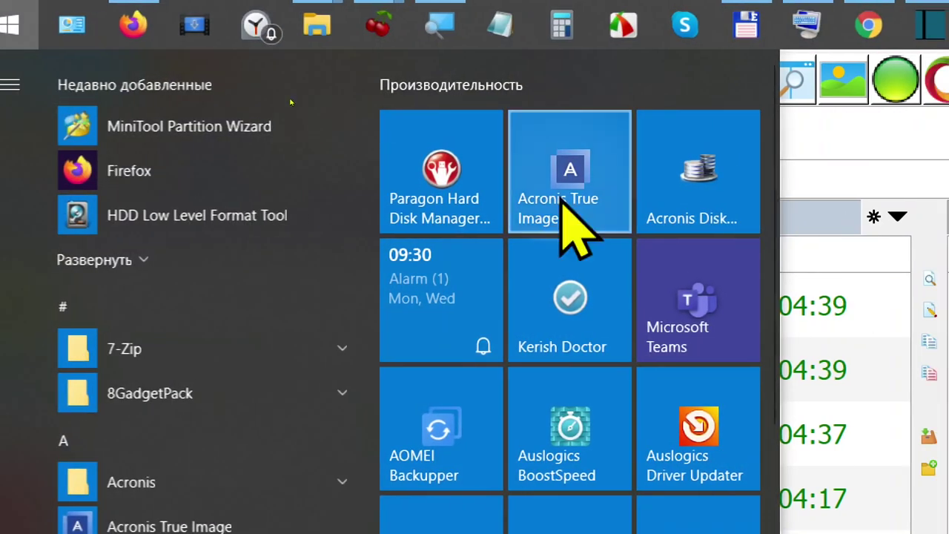
click(720, 201)
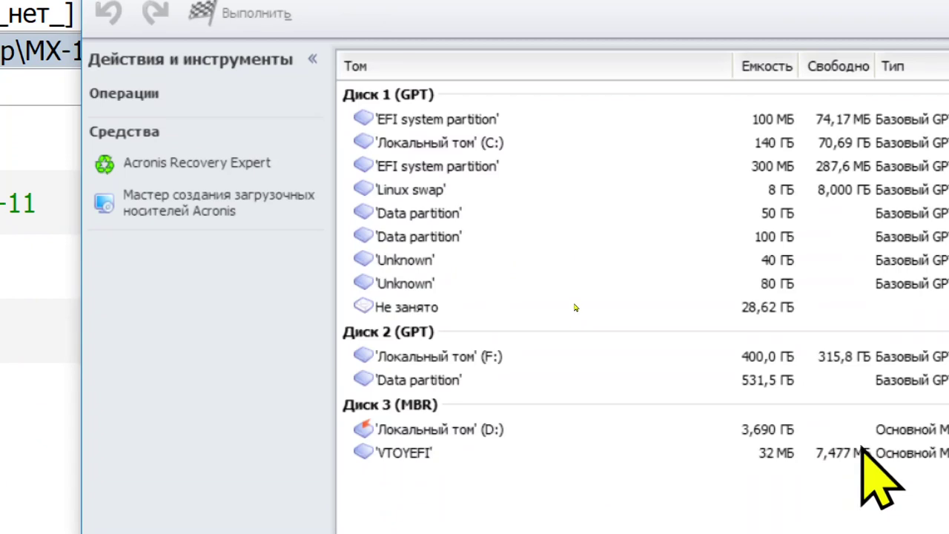
click(681, 454)
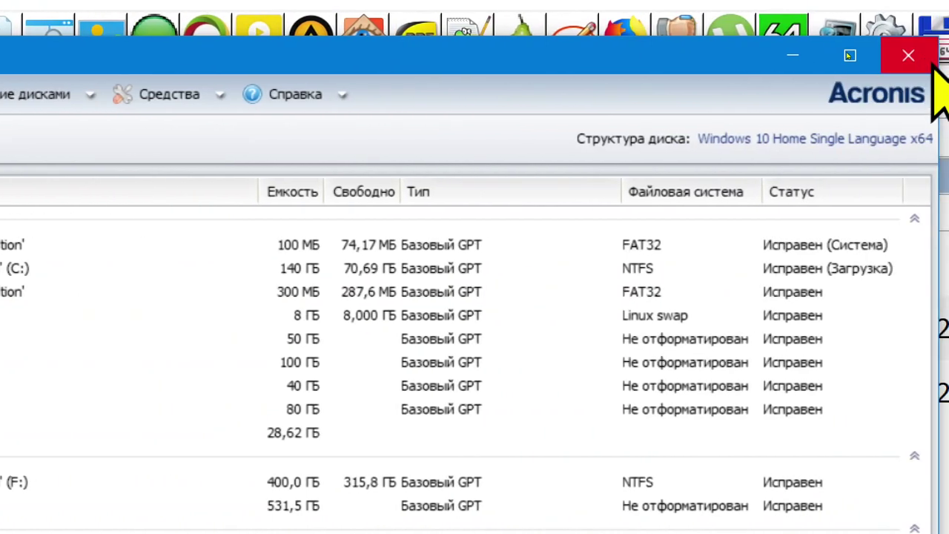
click(923, 58)
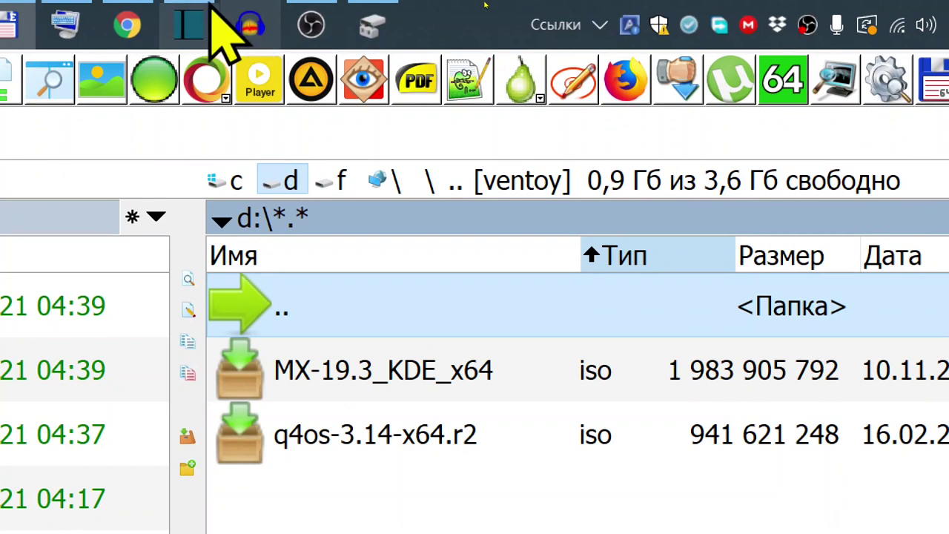
Close the Windows screen magnifier to restore the normal view.
mouse_move(67, 31)
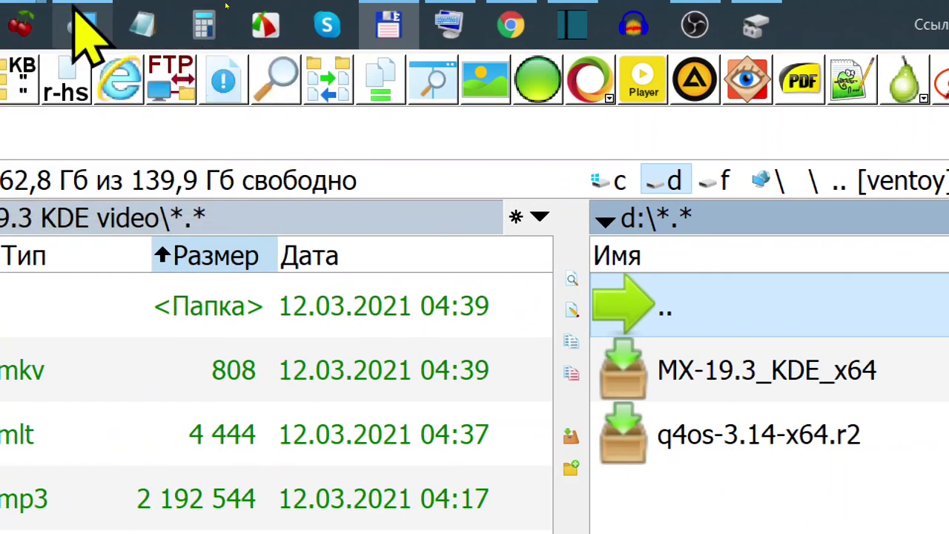
right_click(81, 24)
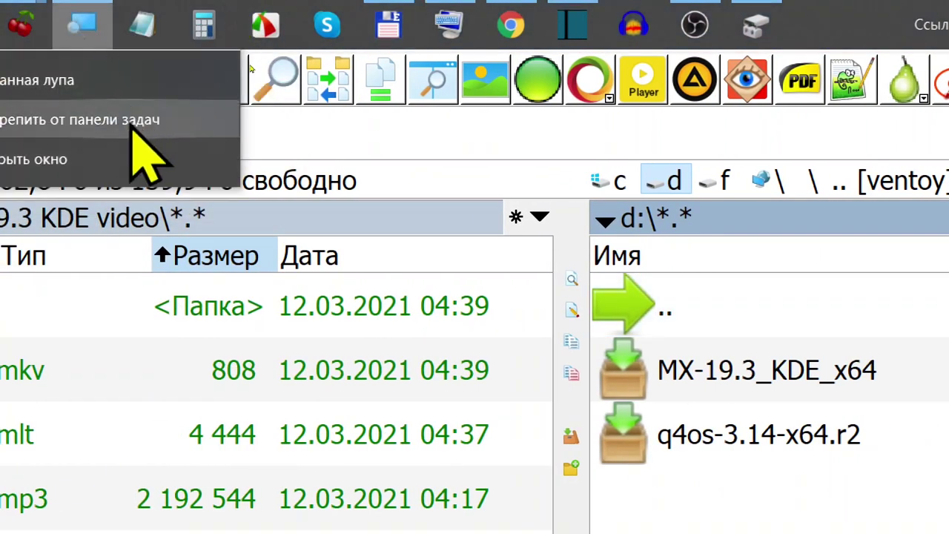
click(89, 154)
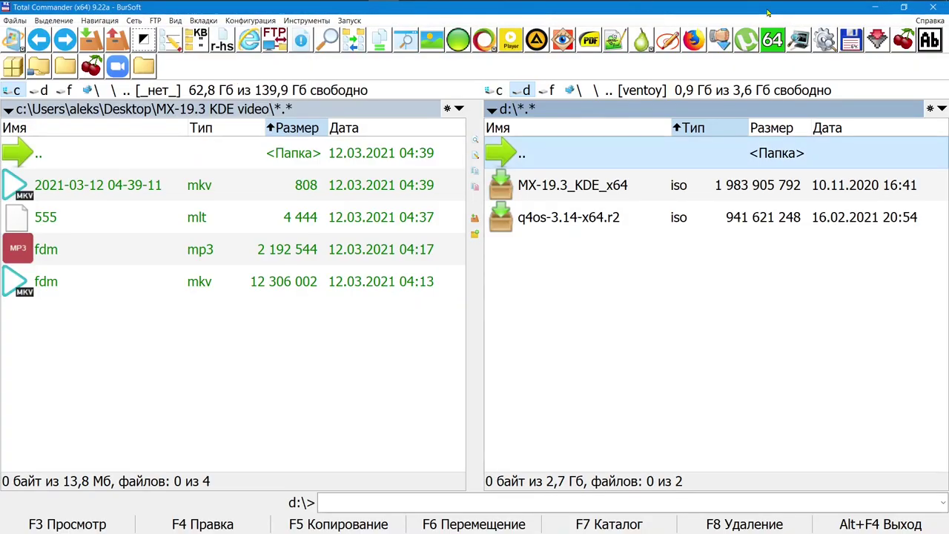
Minimize Total Commander and close Windows Disk Management to uncover the browser.
click(875, 7)
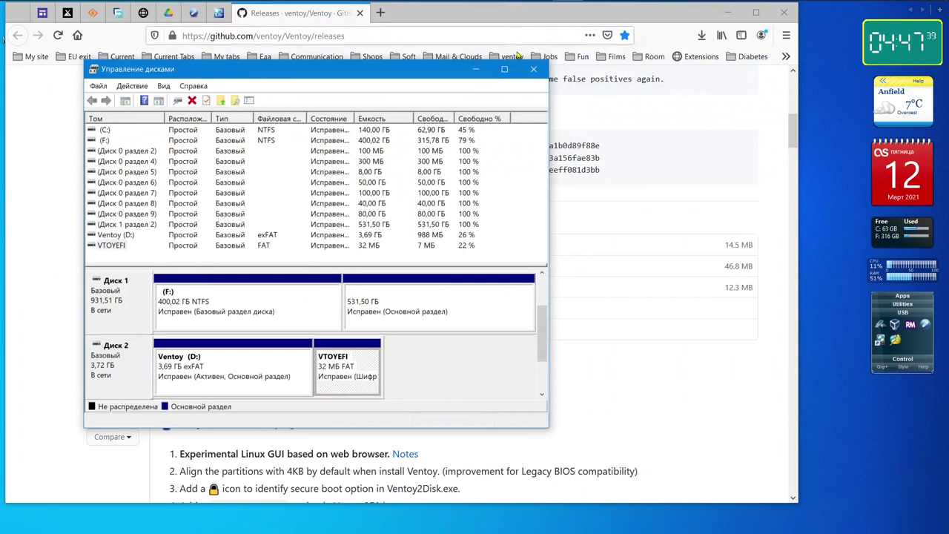
click(531, 71)
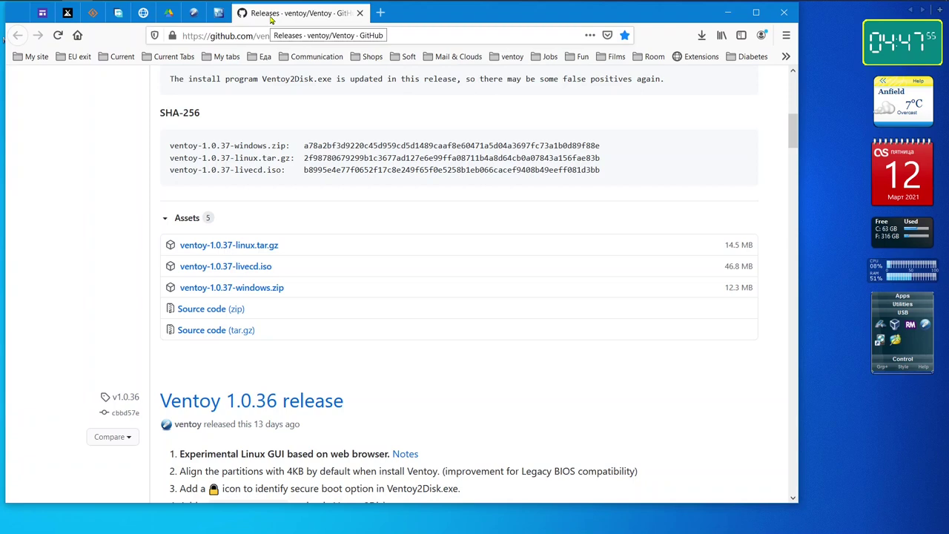
Review the open Free Download Manager, RMPrepUSB, Google Drive installer and Ventoy download pages, and minimize the browser.
click(117, 13)
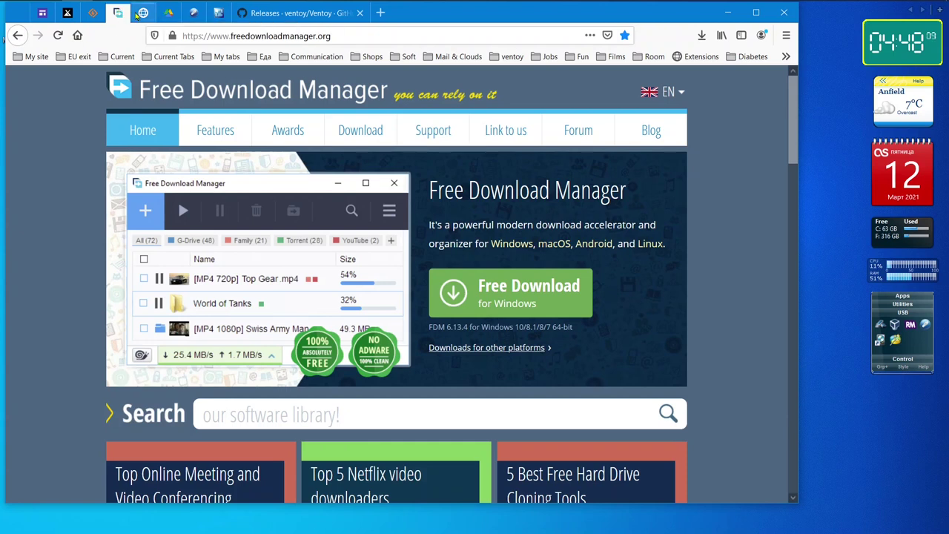
click(143, 12)
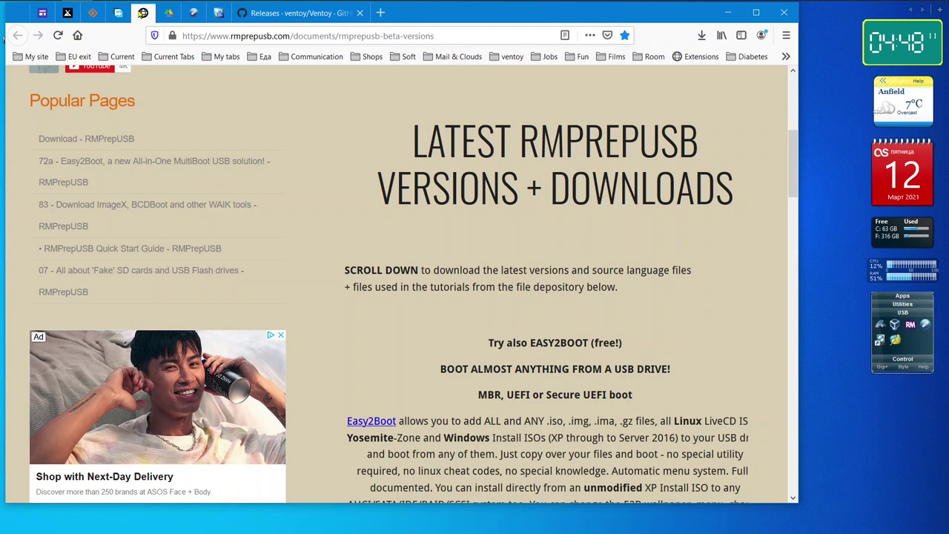
click(169, 13)
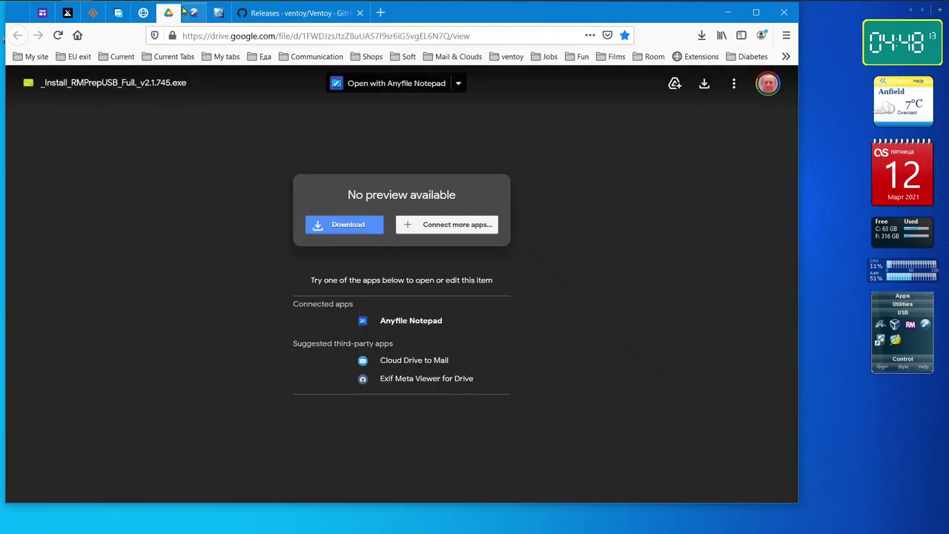
click(194, 12)
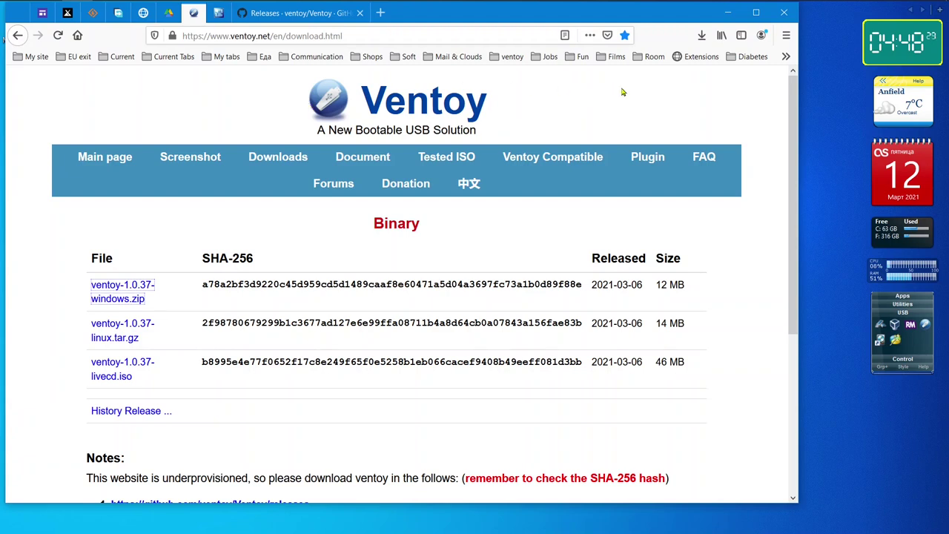
click(729, 15)
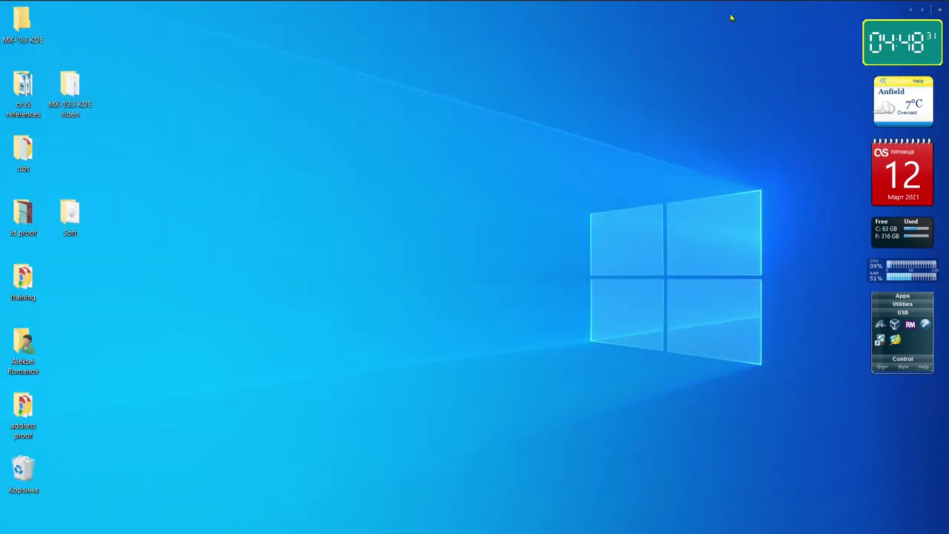
Switch to Total Commander and open the ISO folder on drive F alongside the Ventoy drive's file list.
mouse_move(475, 4)
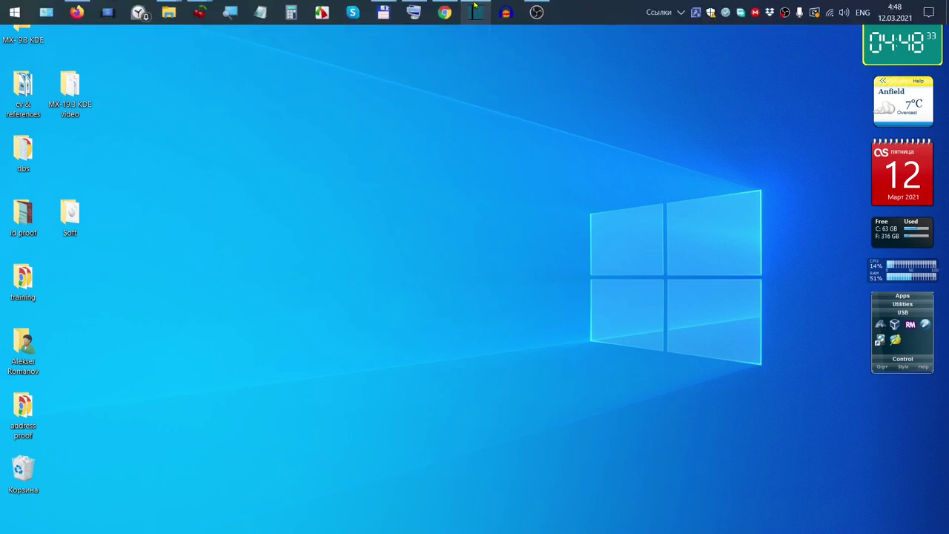
click(385, 13)
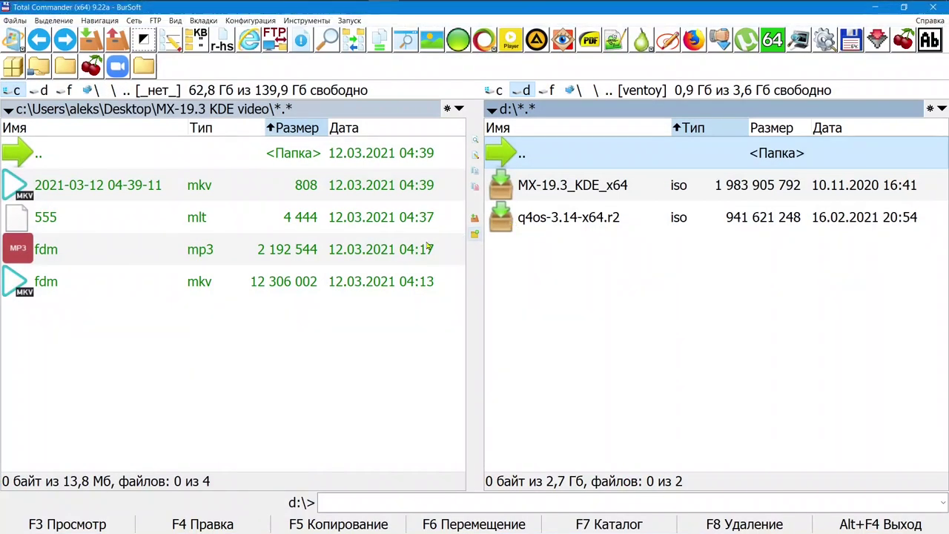
click(263, 312)
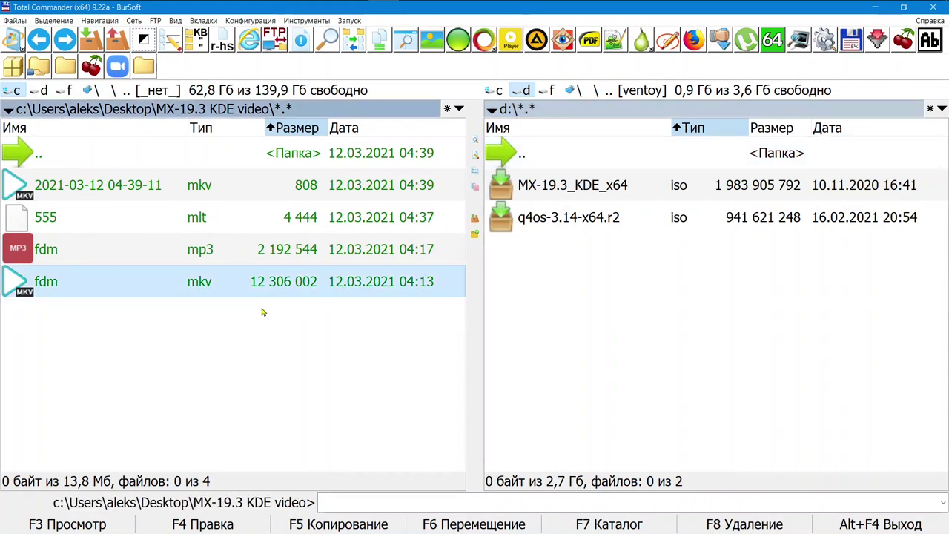
click(65, 90)
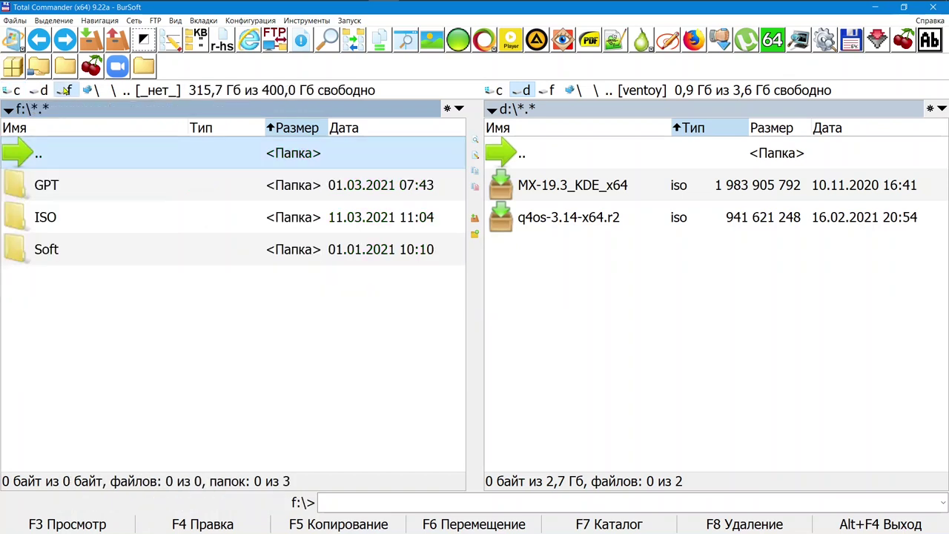
double_click(23, 218)
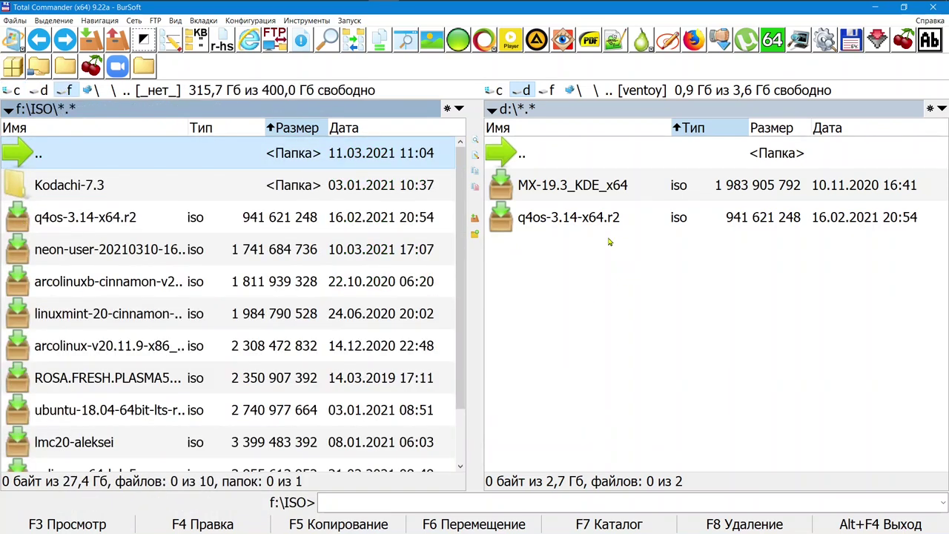
Permanently delete MX-19.3_KDE_x64.iso and q4os-3.14-x64.r2.iso from the Ventoy drive D.
mouse_move(583, 224)
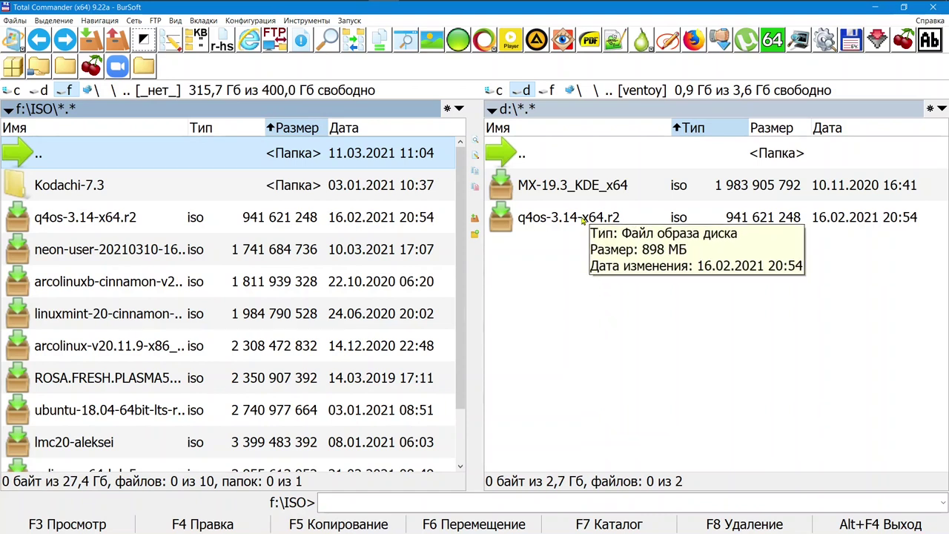
click(588, 192)
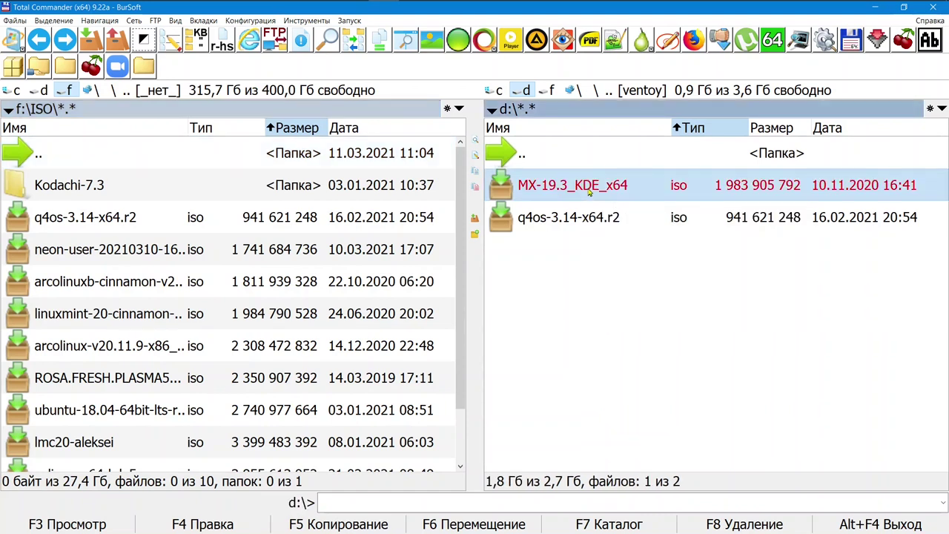
ctrl+click(597, 223)
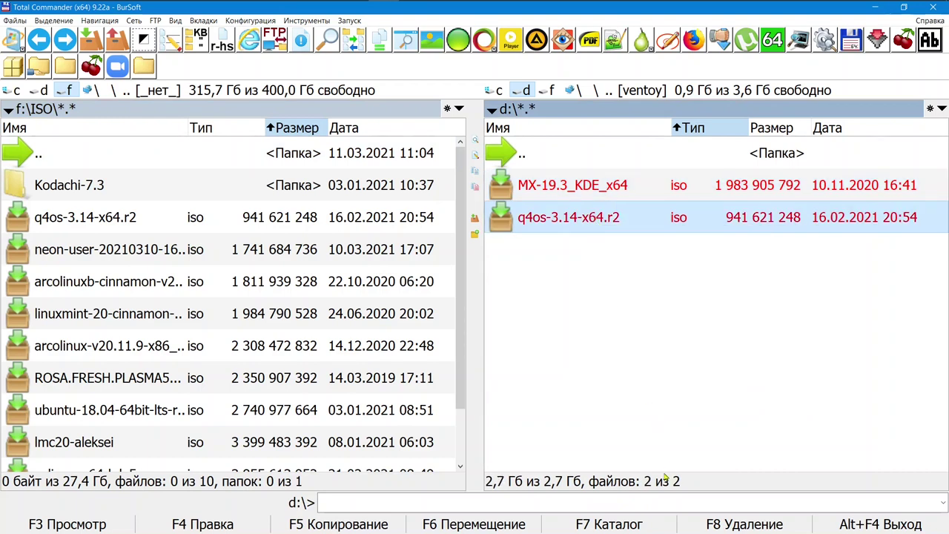
click(724, 524)
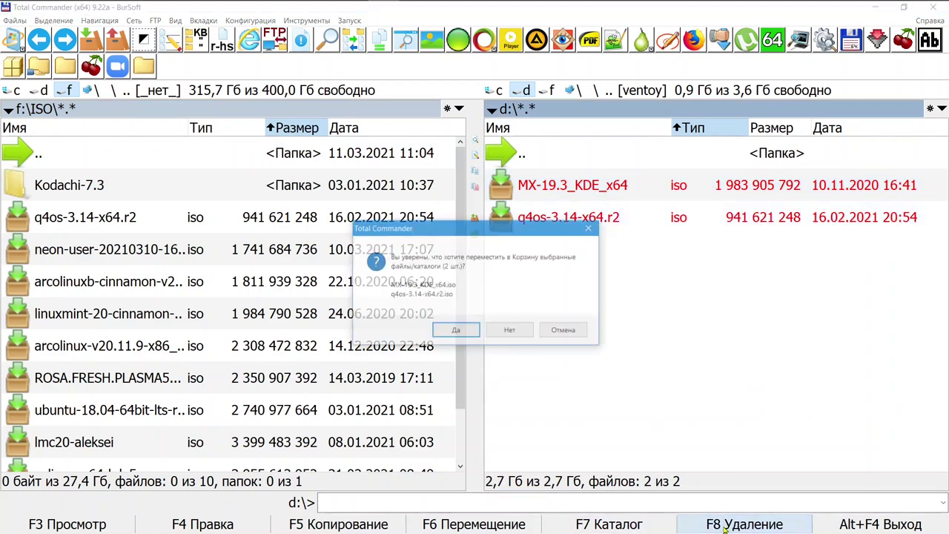
click(460, 331)
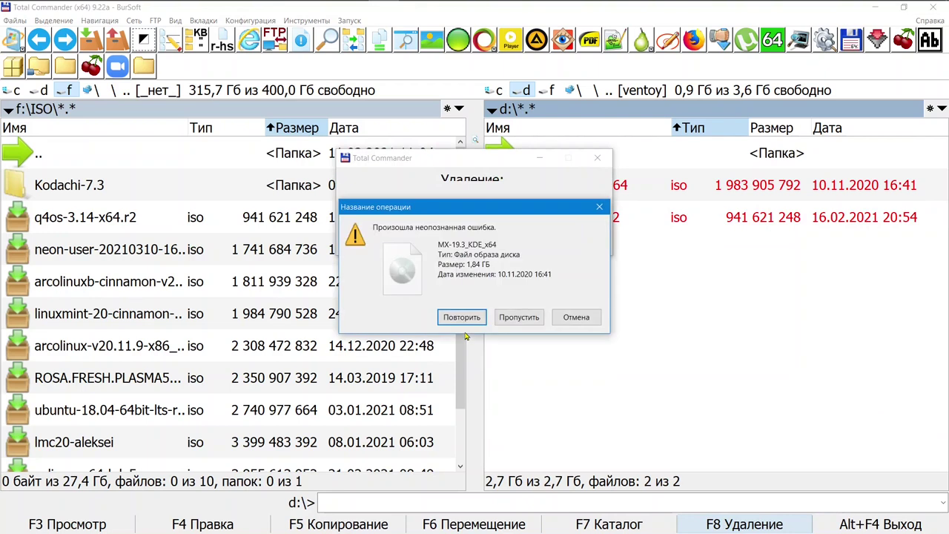
click(462, 318)
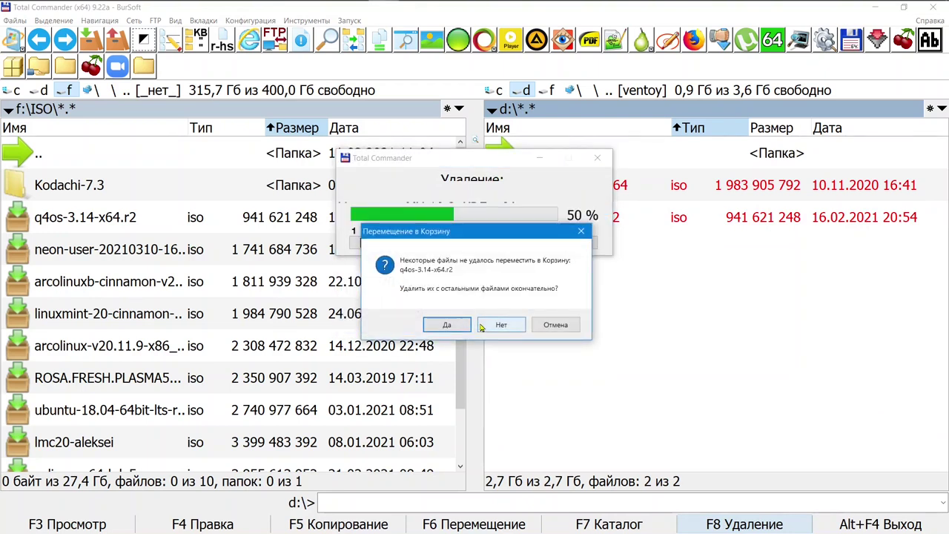
click(449, 325)
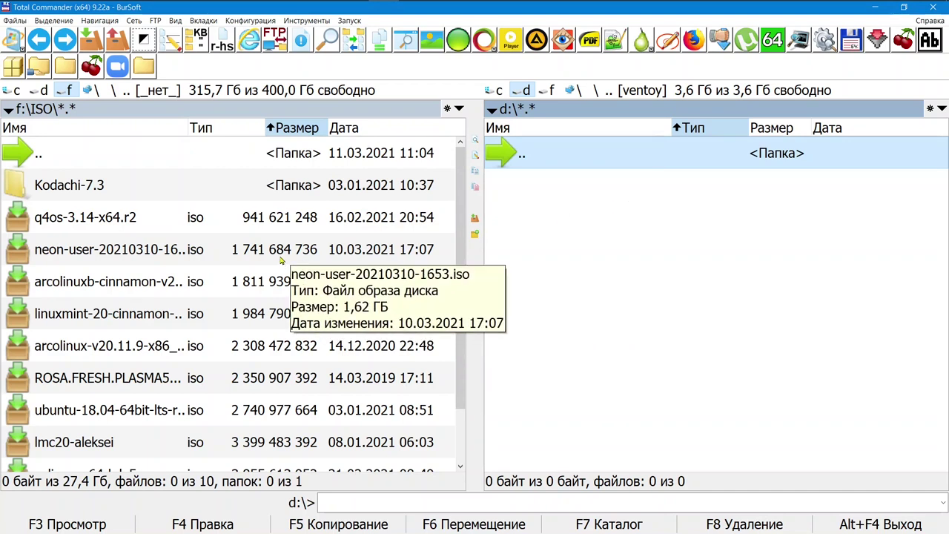
Copy q4os-3.14-x64.r2.iso from F:\ISO to the Ventoy drive D as a background transfer.
click(228, 221)
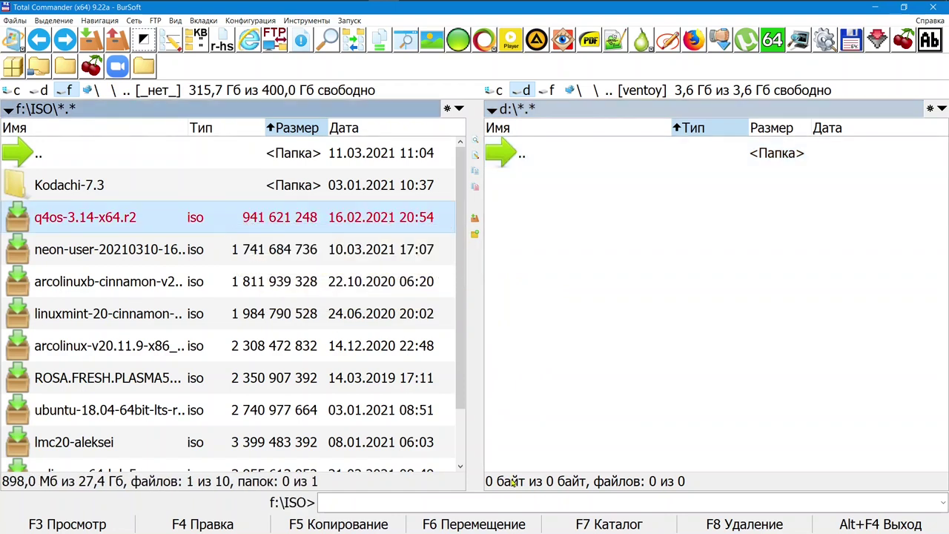
click(373, 526)
click(348, 312)
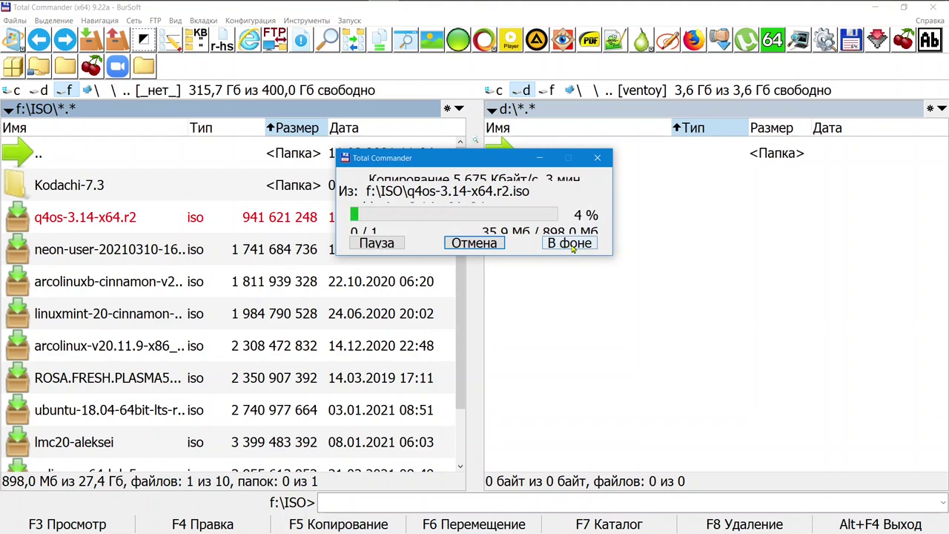
click(571, 244)
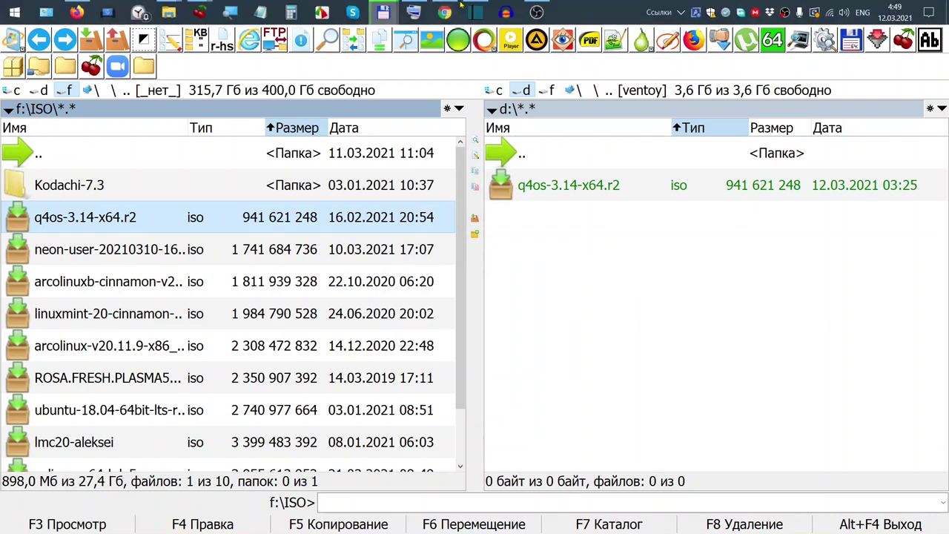
Bring up the background copy's progress window and place it over the empty area of the Ventoy drive's file list.
mouse_move(383, 15)
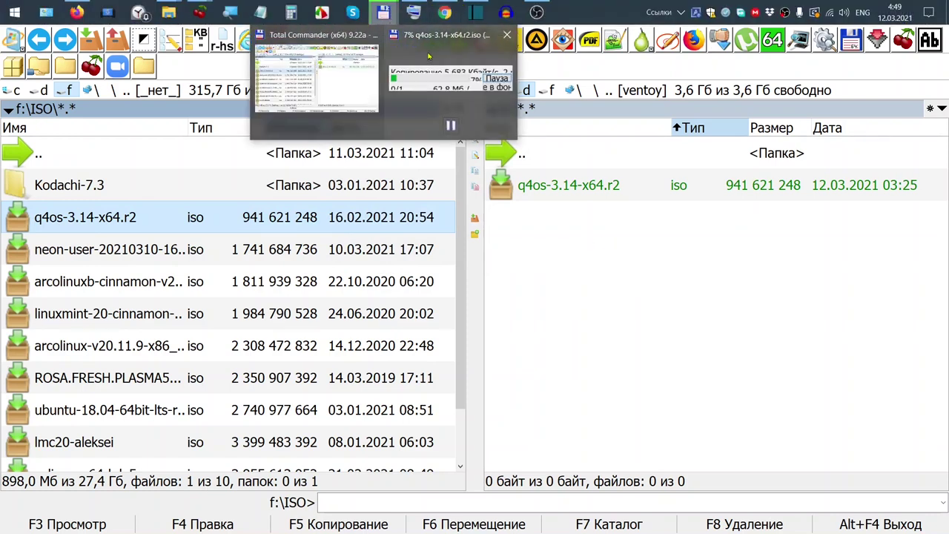
click(453, 81)
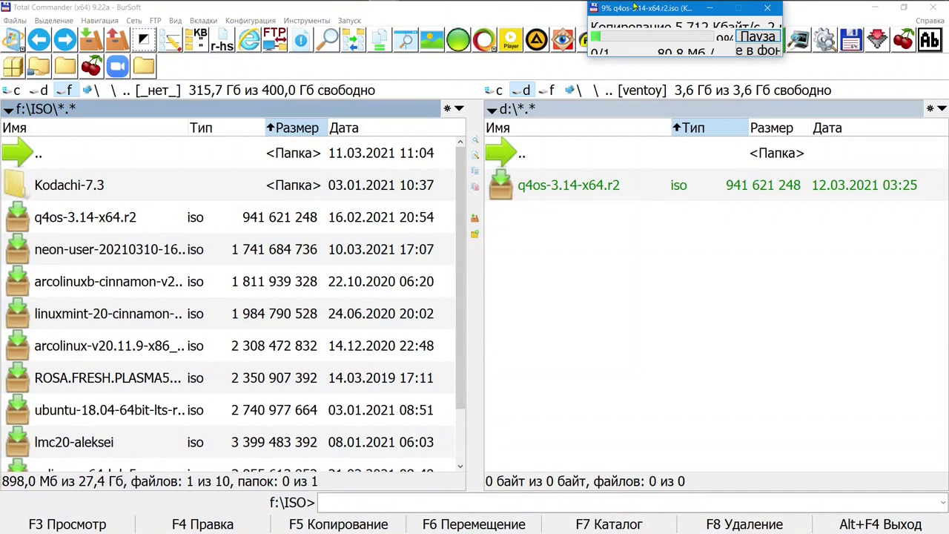
drag(635, 9, 551, 262)
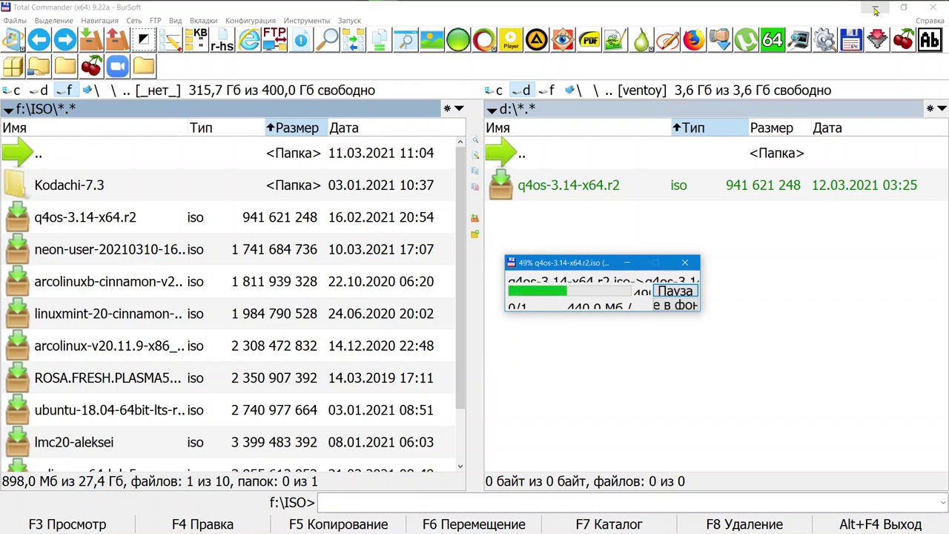
mouse_move(800, 3)
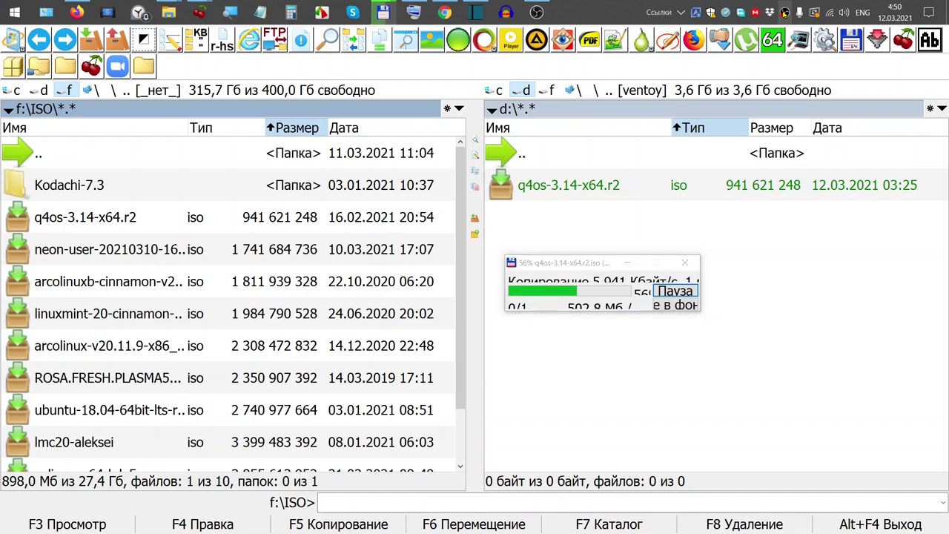
right_click(785, 12)
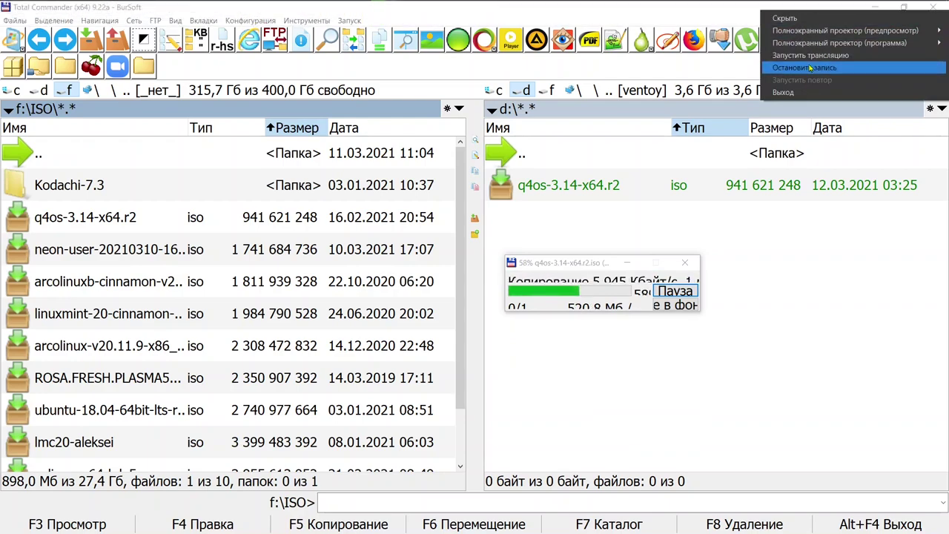